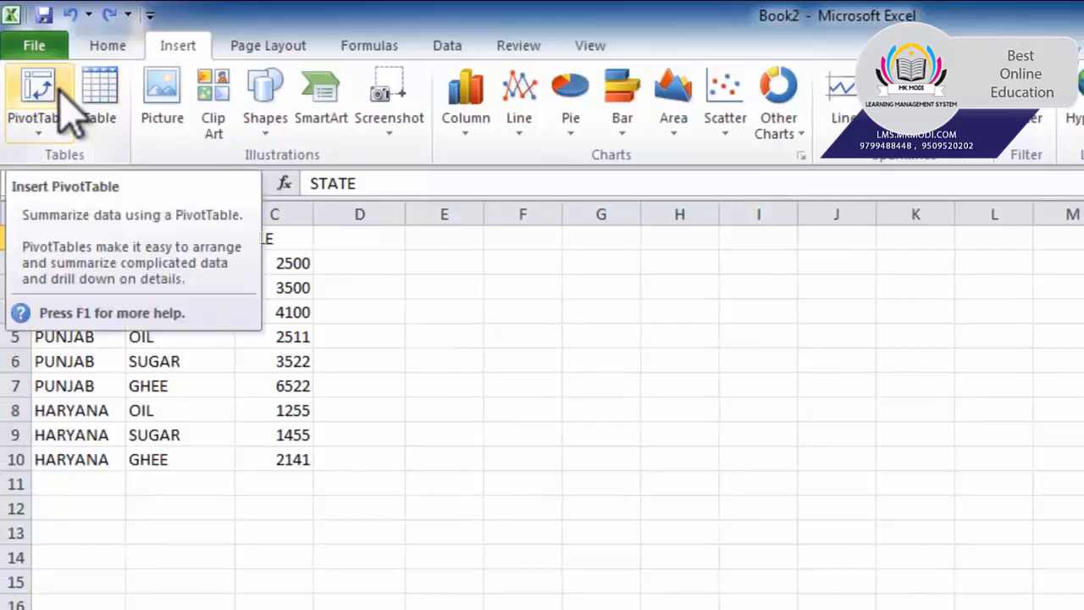
Examine the source data's STATE, ITEM and SALE columns, including the entries for each state
{"action": "left_click", "coordinate": [106, 413]}
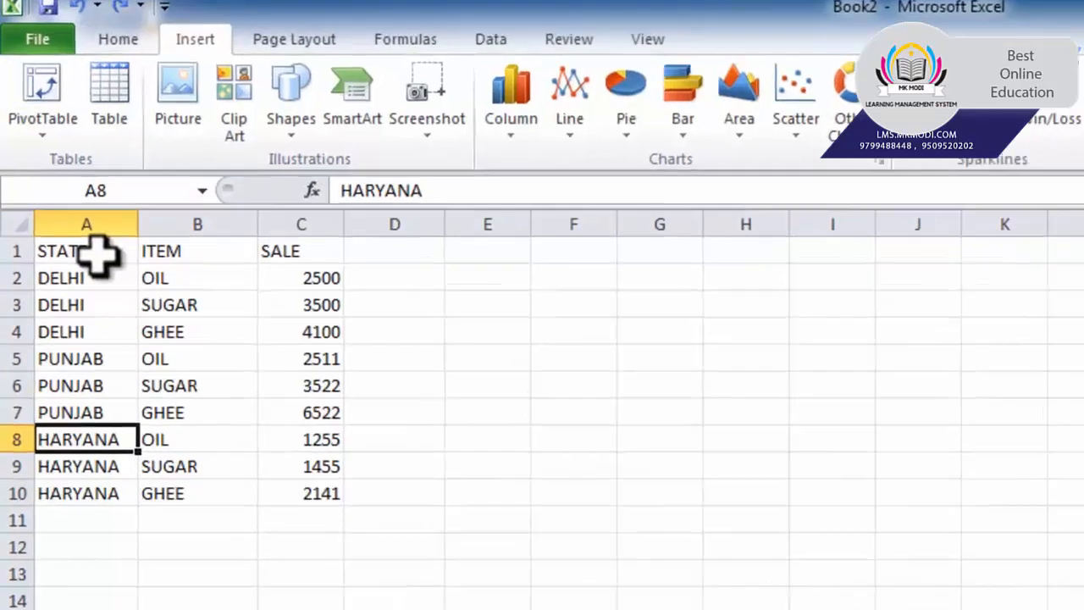
{"action": "left_click_drag", "start_coordinate": [87, 242], "coordinate": [77, 462]}
{"action": "left_click_drag", "start_coordinate": [102, 584], "coordinate": [105, 581]}
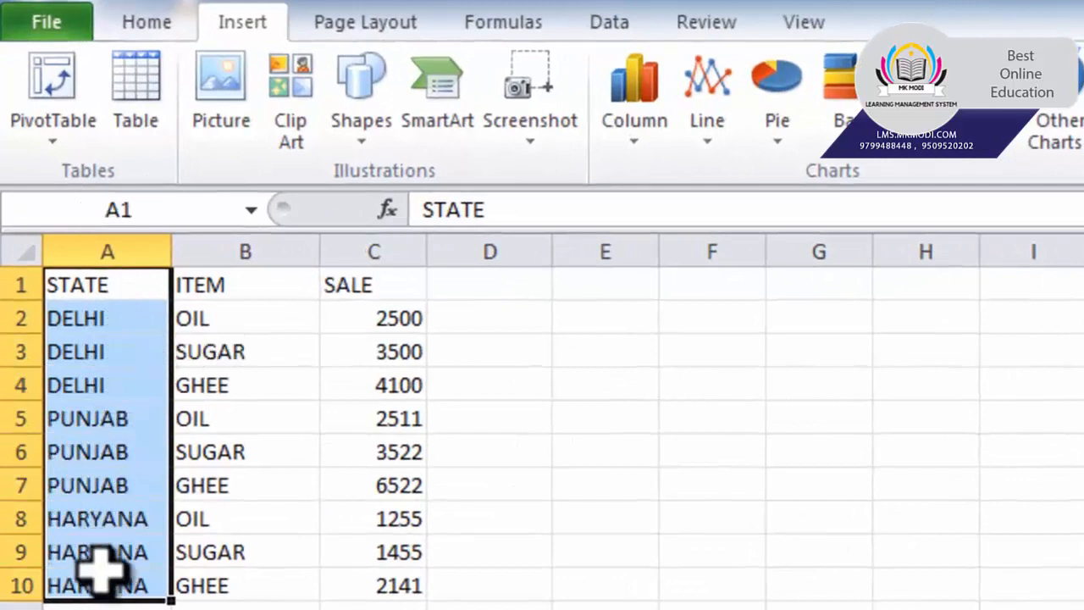
{"action": "left_click", "coordinate": [248, 288]}
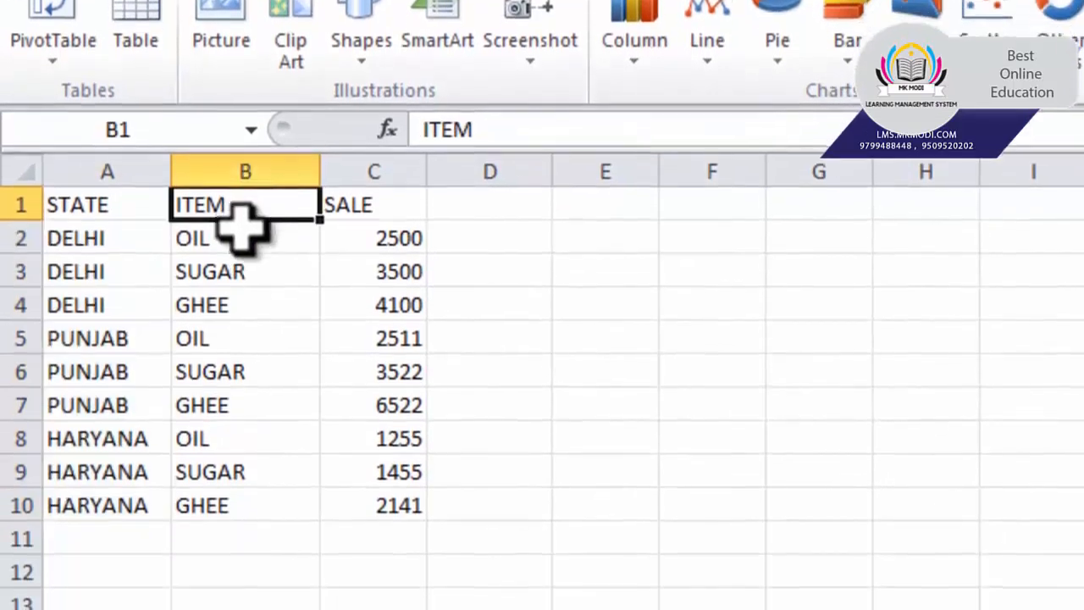
{"action": "left_click_drag", "start_coordinate": [104, 237], "coordinate": [224, 306]}
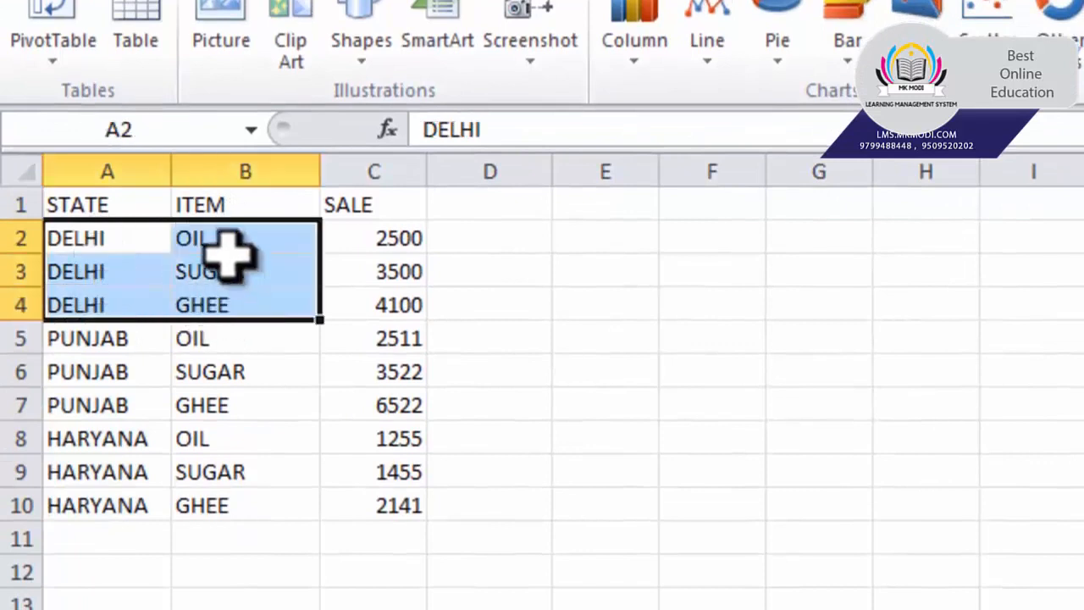
{"action": "left_click_drag", "start_coordinate": [227, 248], "coordinate": [222, 397]}
{"action": "left_click_drag", "start_coordinate": [212, 435], "coordinate": [213, 503]}
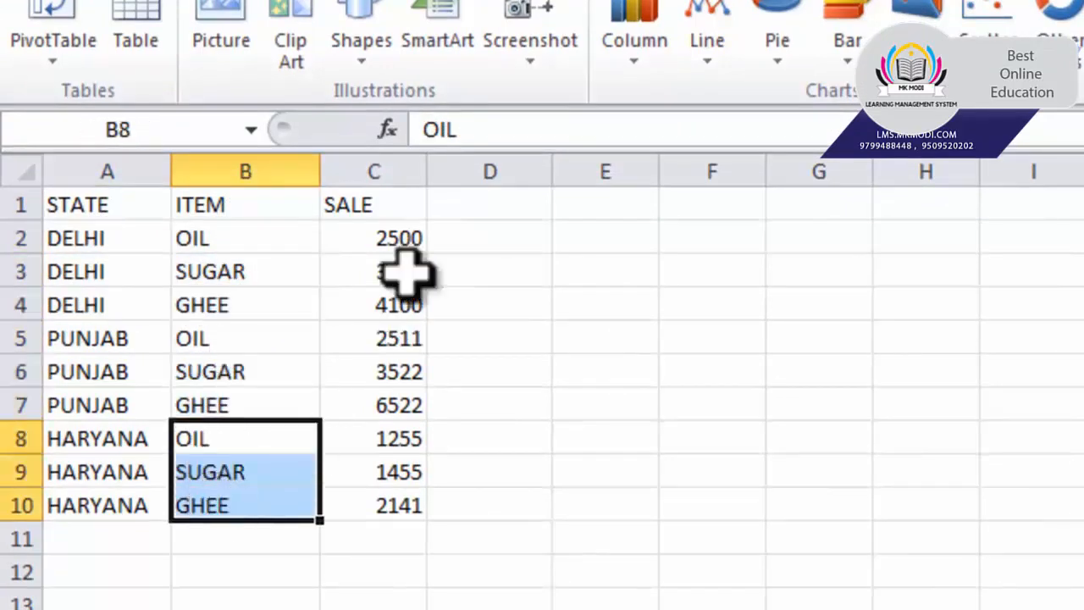
{"action": "left_click", "coordinate": [390, 216]}
{"action": "left_click_drag", "start_coordinate": [395, 229], "coordinate": [392, 405]}
{"action": "left_click_drag", "start_coordinate": [387, 437], "coordinate": [386, 503]}
{"action": "left_click", "coordinate": [573, 313]}
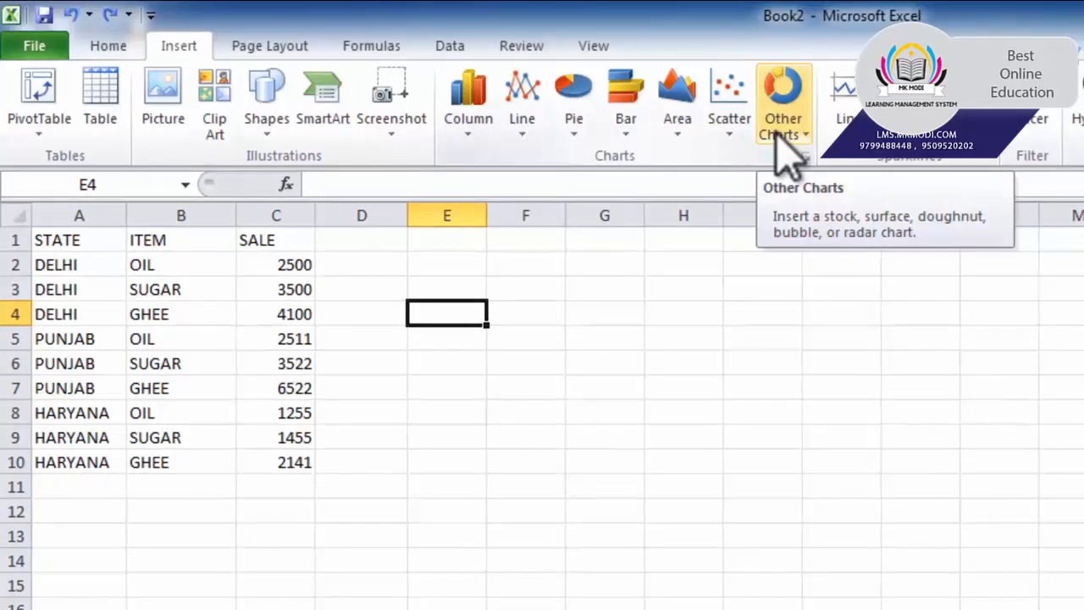
Create a PivotTable from the data in A1:C10, placed on the existing worksheet at Sheet3 cell G1
{"action": "left_click_drag", "start_coordinate": [85, 243], "coordinate": [284, 467]}
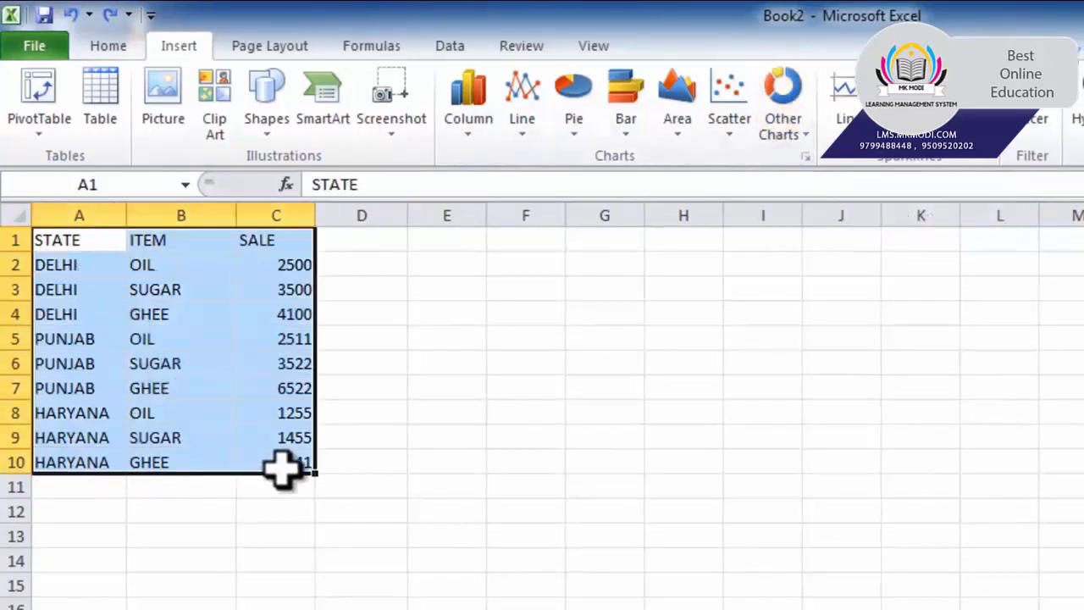
{"action": "left_click", "coordinate": [39, 127]}
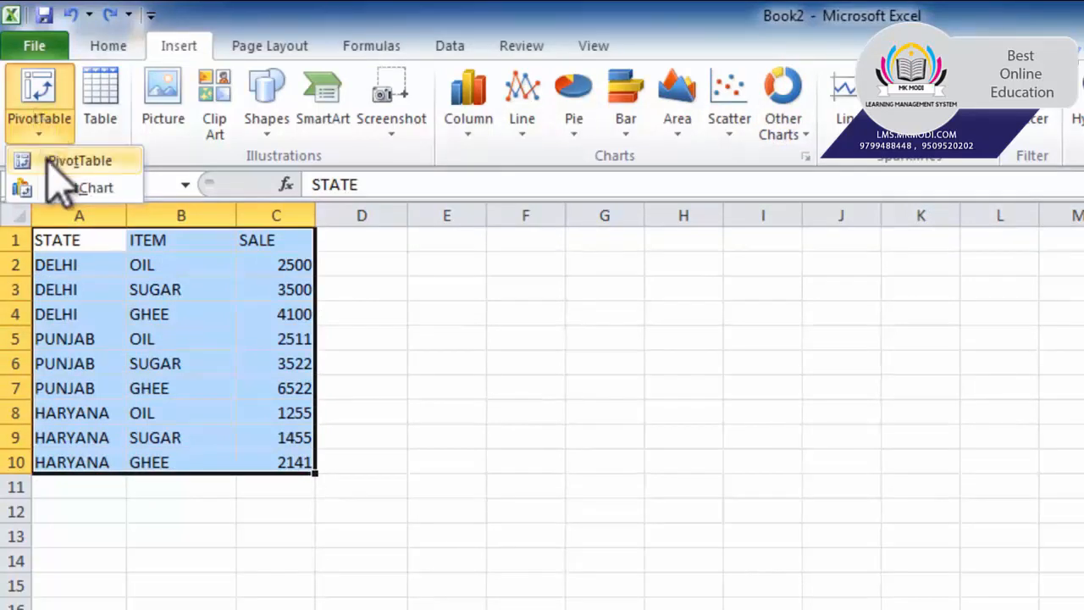
{"action": "left_click", "coordinate": [53, 161]}
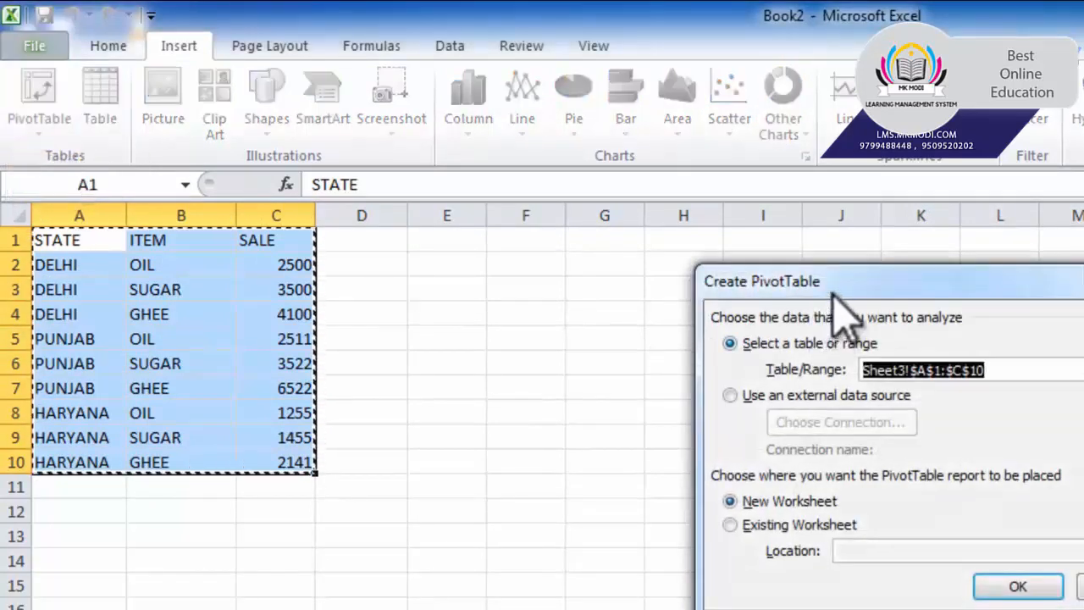
{"action": "left_click_drag", "start_coordinate": [833, 294], "coordinate": [826, 338]}
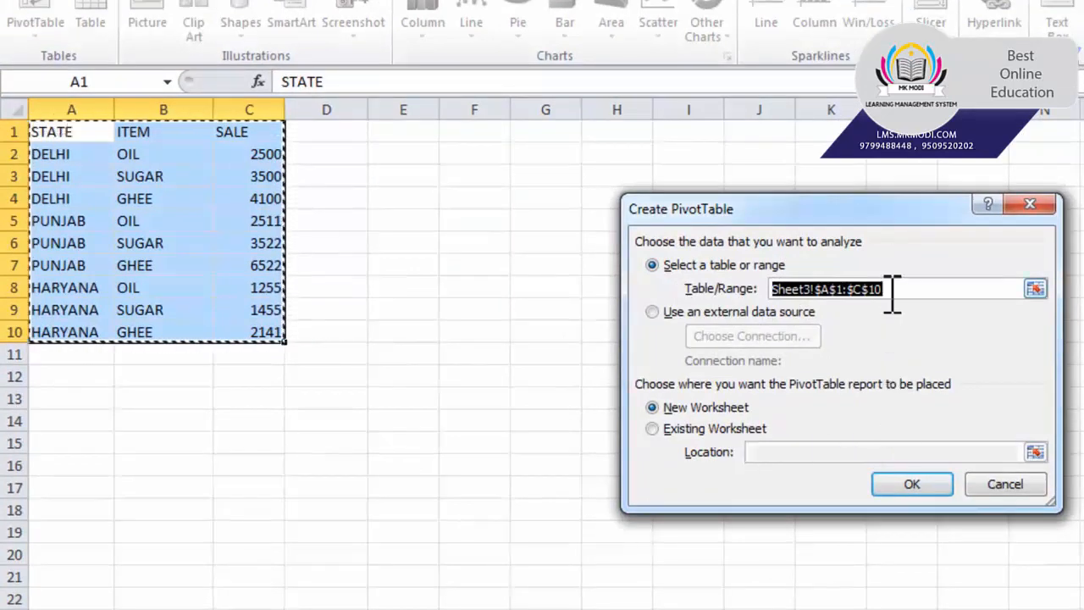
{"action": "left_click", "coordinate": [684, 437]}
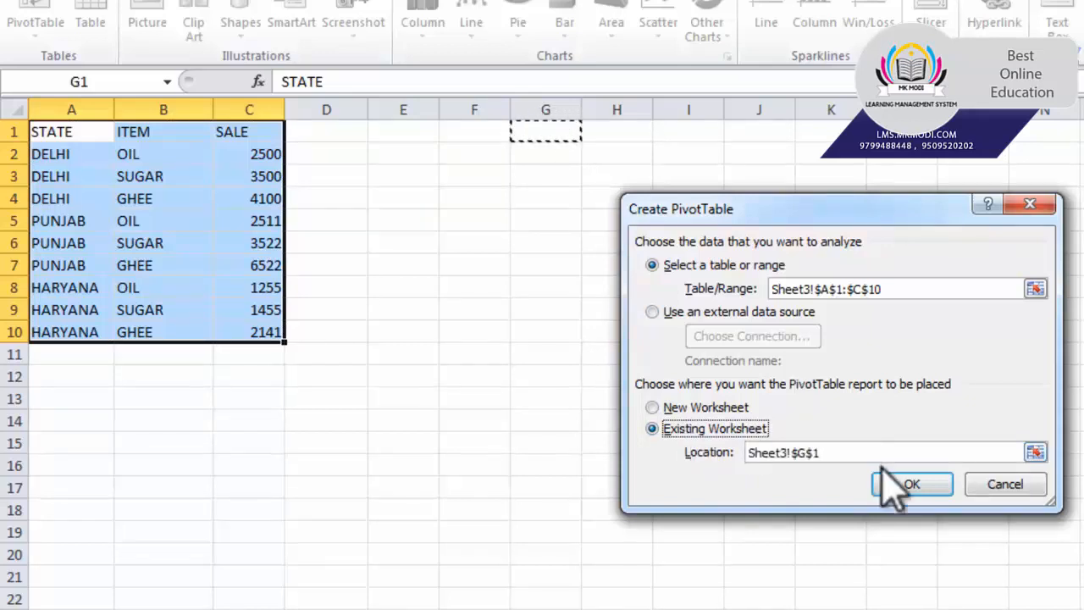
{"action": "left_click", "coordinate": [900, 486]}
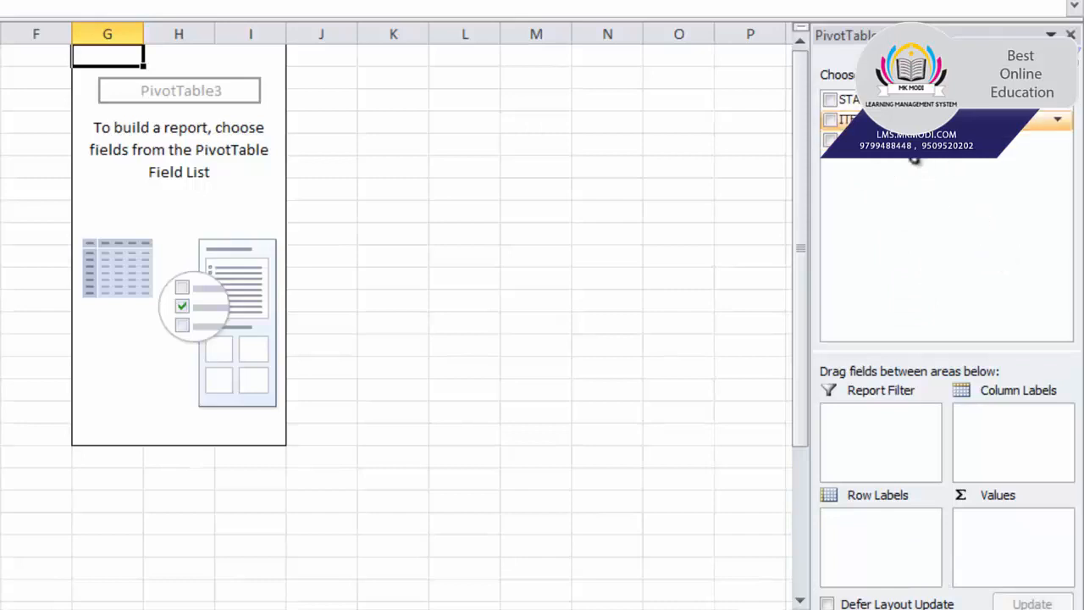
Lay out the PivotTable with STATE as column labels, ITEM as row labels and SALE as summed values
{"action": "left_click_drag", "start_coordinate": [849, 99], "coordinate": [1000, 437]}
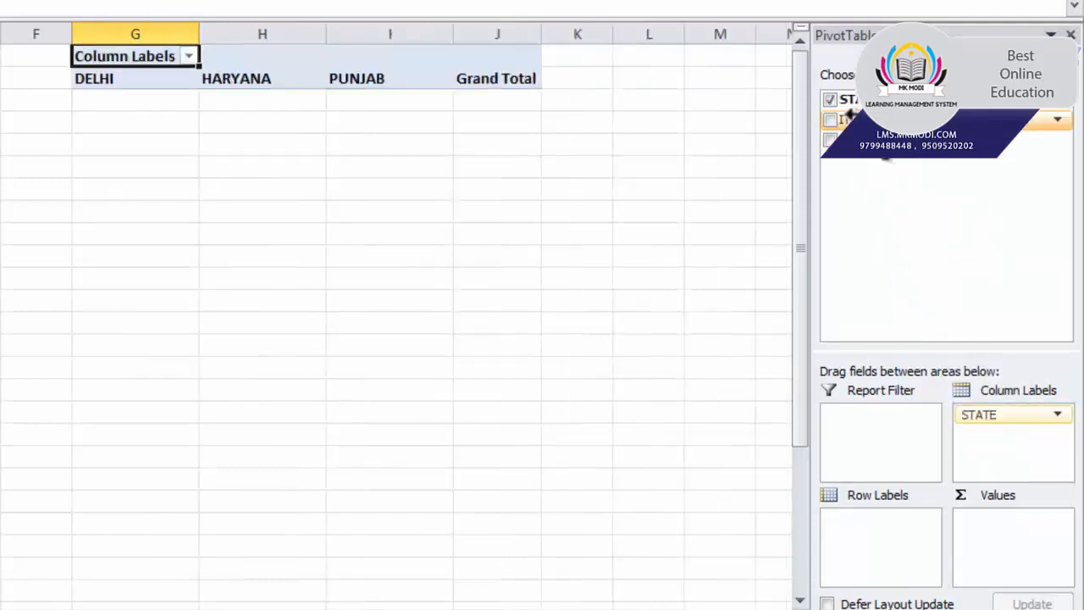
{"action": "left_click_drag", "start_coordinate": [849, 119], "coordinate": [903, 542]}
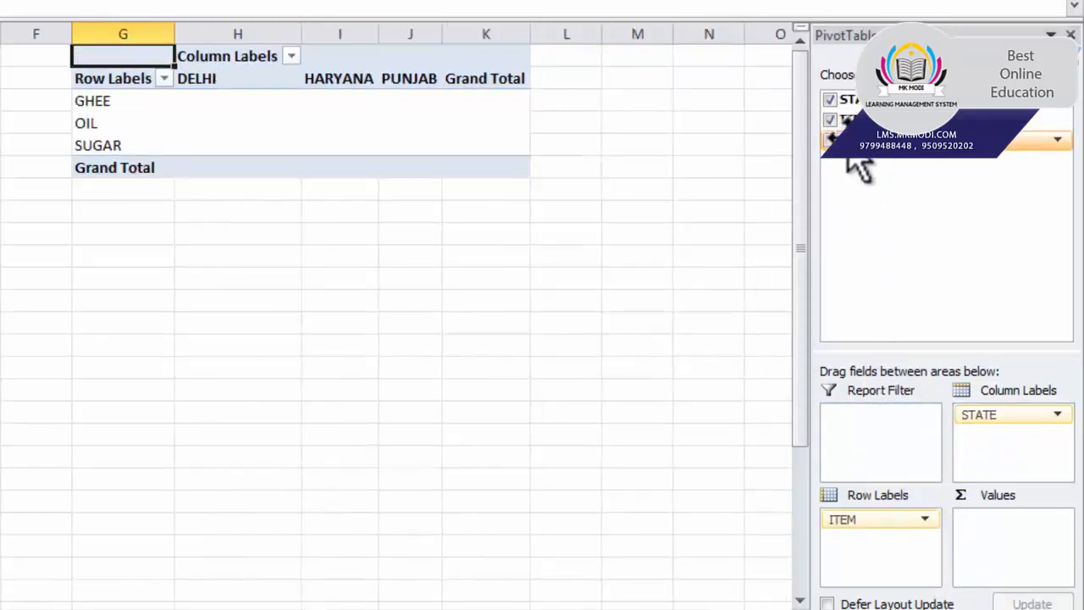
{"action": "left_click_drag", "start_coordinate": [850, 155], "coordinate": [989, 535]}
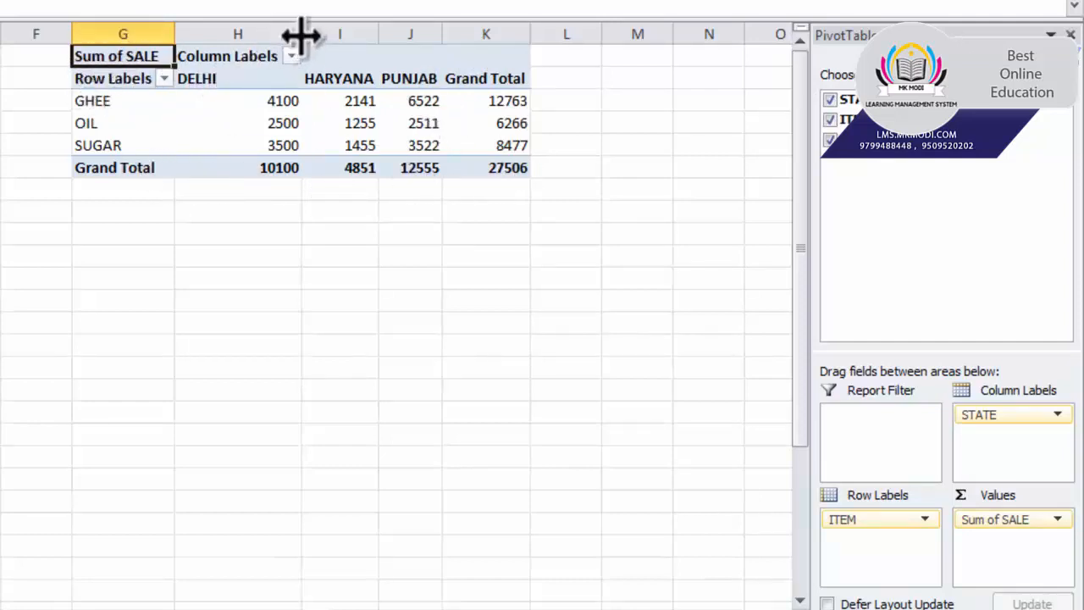
Narrow column H and examine the PivotTable's sales by state, by item and in the overall grand total
{"action": "left_click_drag", "start_coordinate": [299, 34], "coordinate": [272, 34]}
{"action": "left_click_drag", "start_coordinate": [217, 99], "coordinate": [220, 146]}
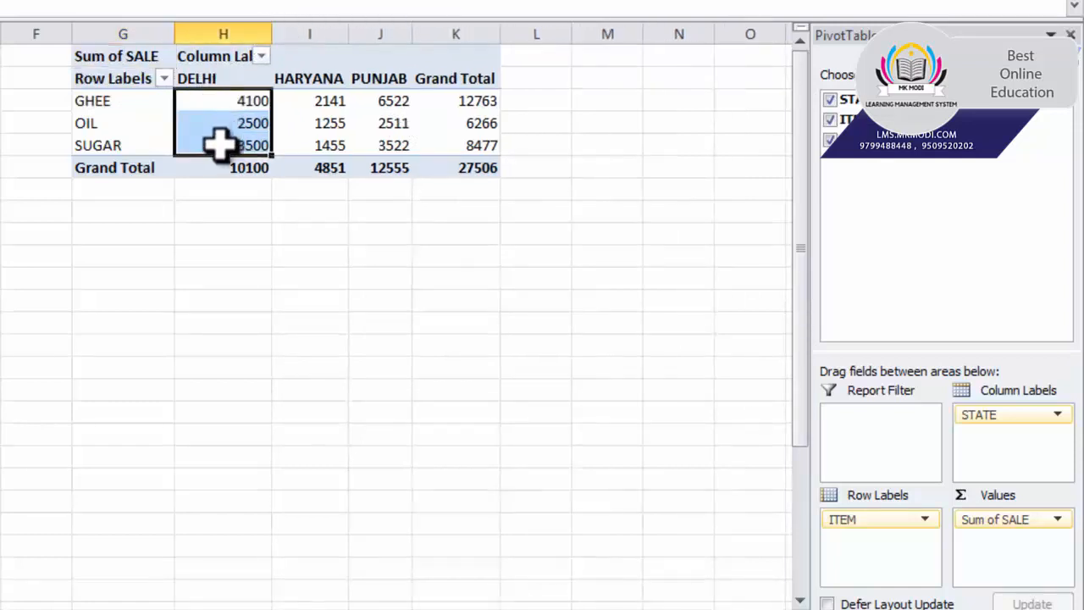
{"action": "left_click_drag", "start_coordinate": [339, 102], "coordinate": [330, 145]}
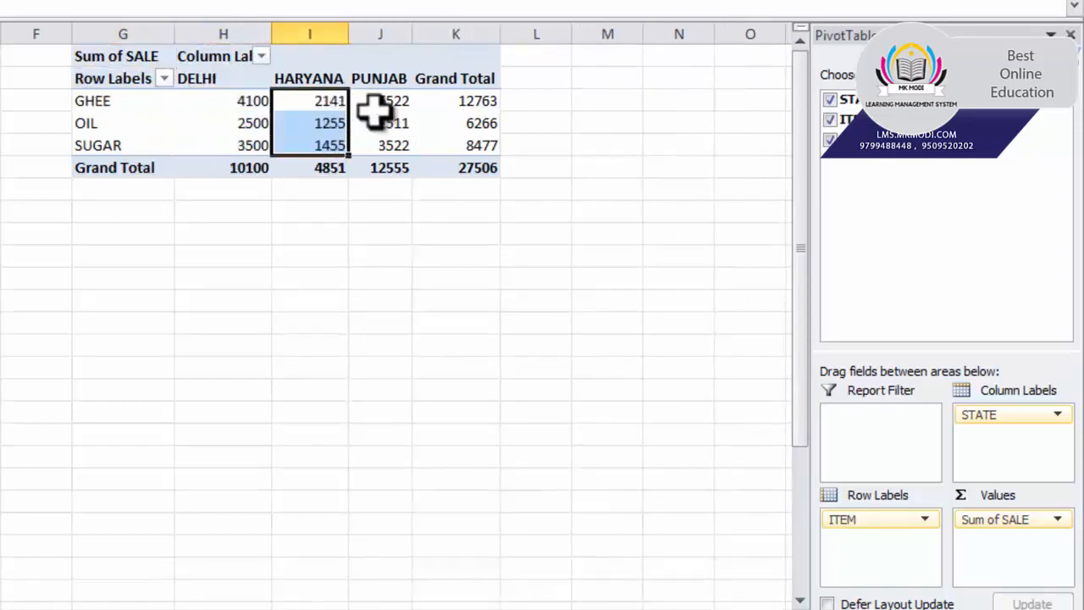
{"action": "left_click_drag", "start_coordinate": [379, 101], "coordinate": [378, 148]}
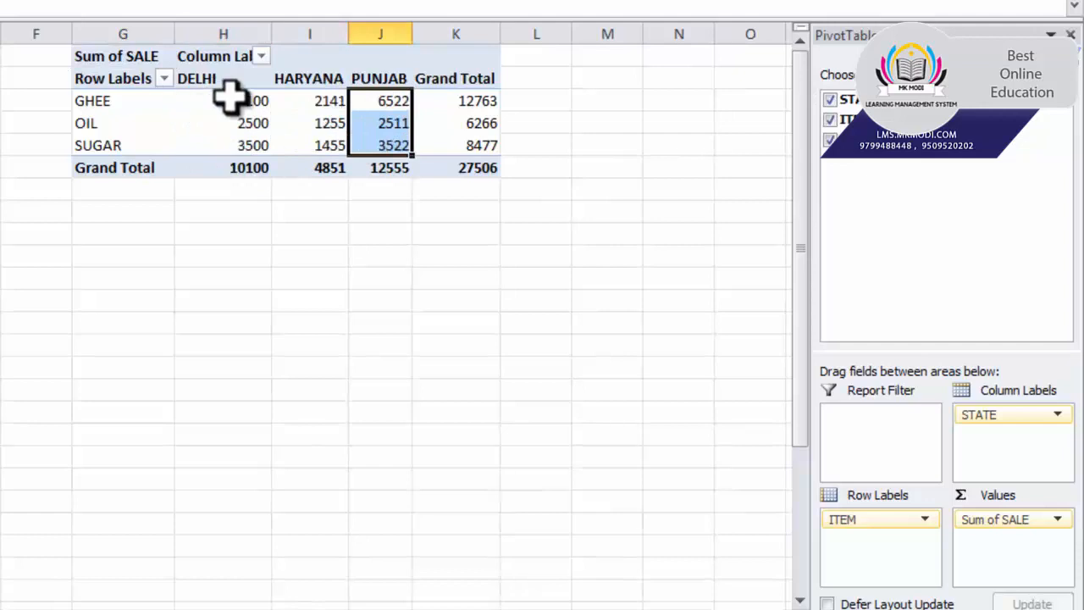
{"action": "left_click_drag", "start_coordinate": [233, 100], "coordinate": [364, 104]}
{"action": "left_click_drag", "start_coordinate": [212, 123], "coordinate": [358, 123]}
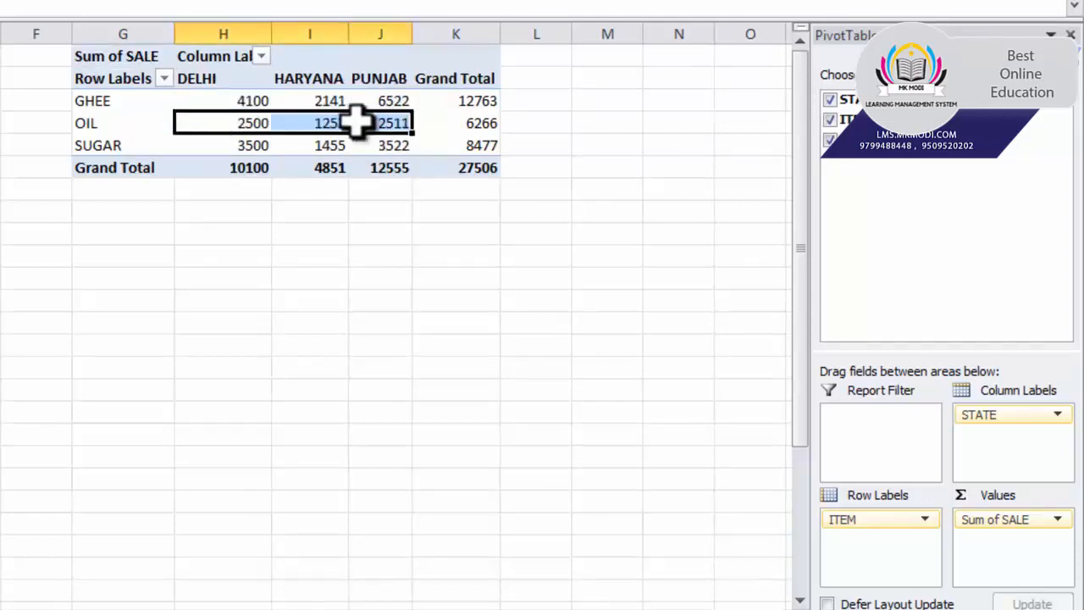
{"action": "left_click_drag", "start_coordinate": [254, 145], "coordinate": [389, 145]}
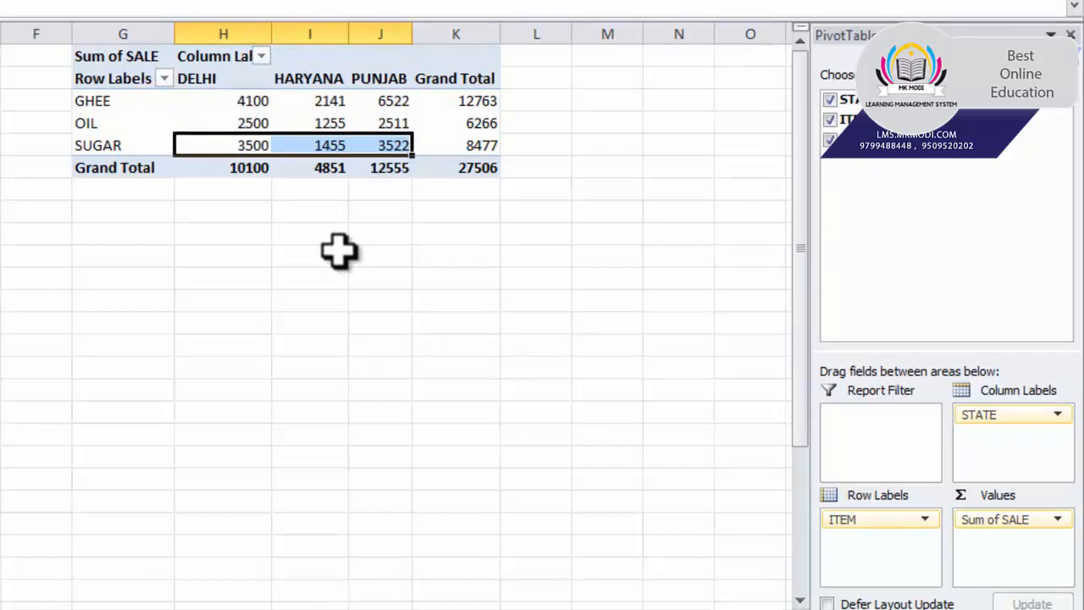
{"action": "left_click", "coordinate": [445, 166]}
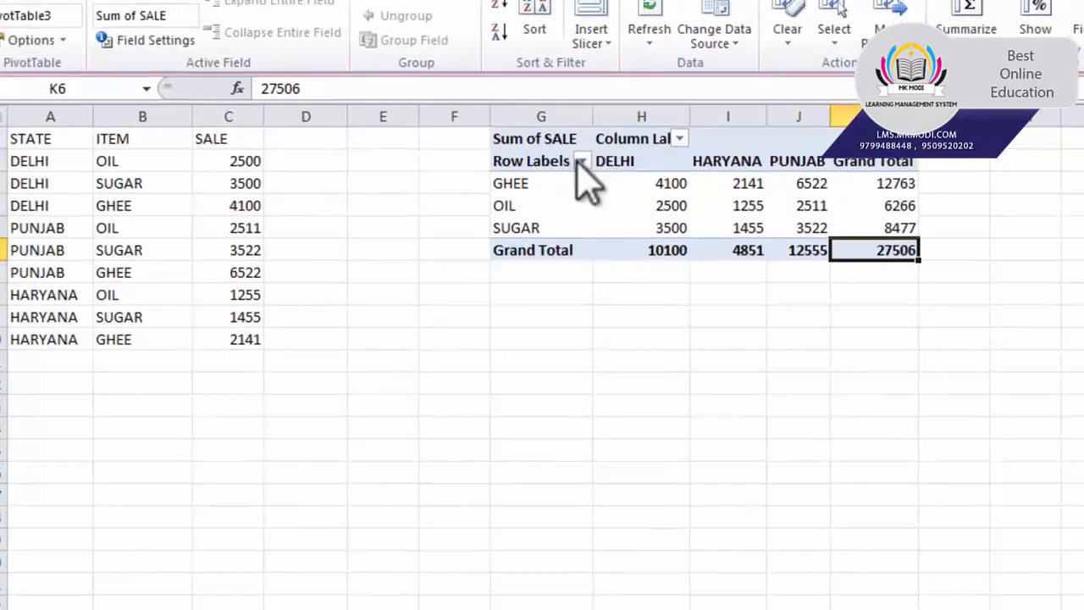
Filter GHEE out of the PivotTable's row labels, and restore the full list by reselecting all items
{"action": "left_click", "coordinate": [581, 162]}
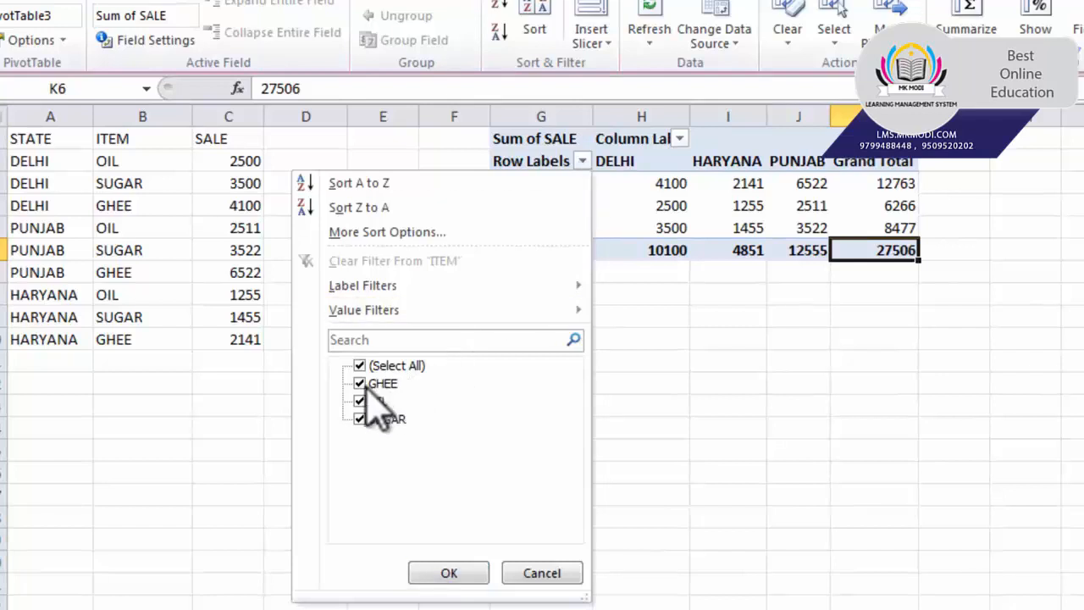
{"action": "left_click", "coordinate": [445, 573]}
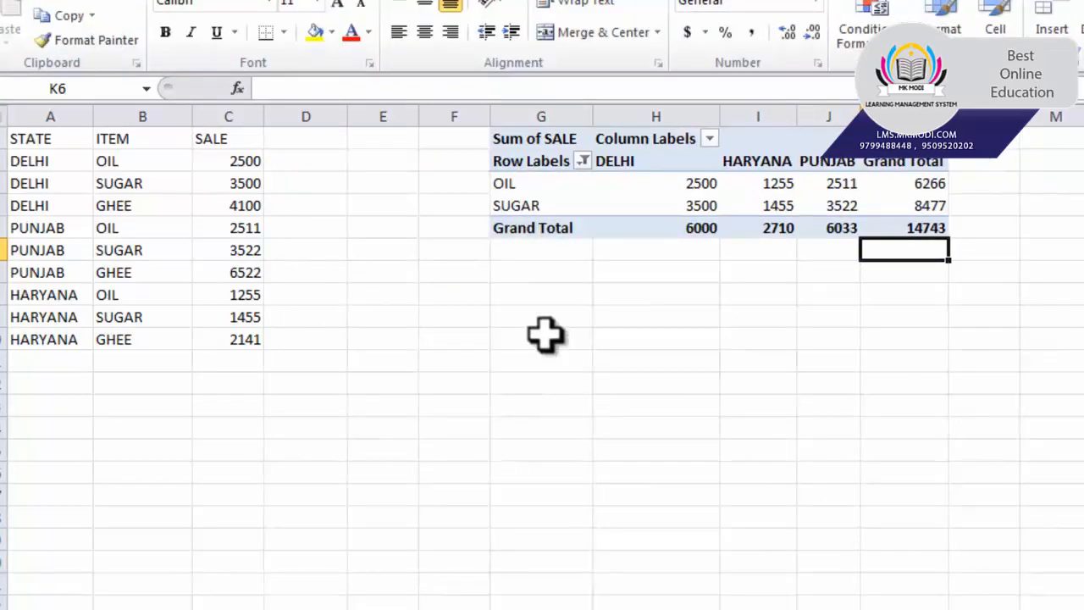
{"action": "left_click", "coordinate": [583, 162]}
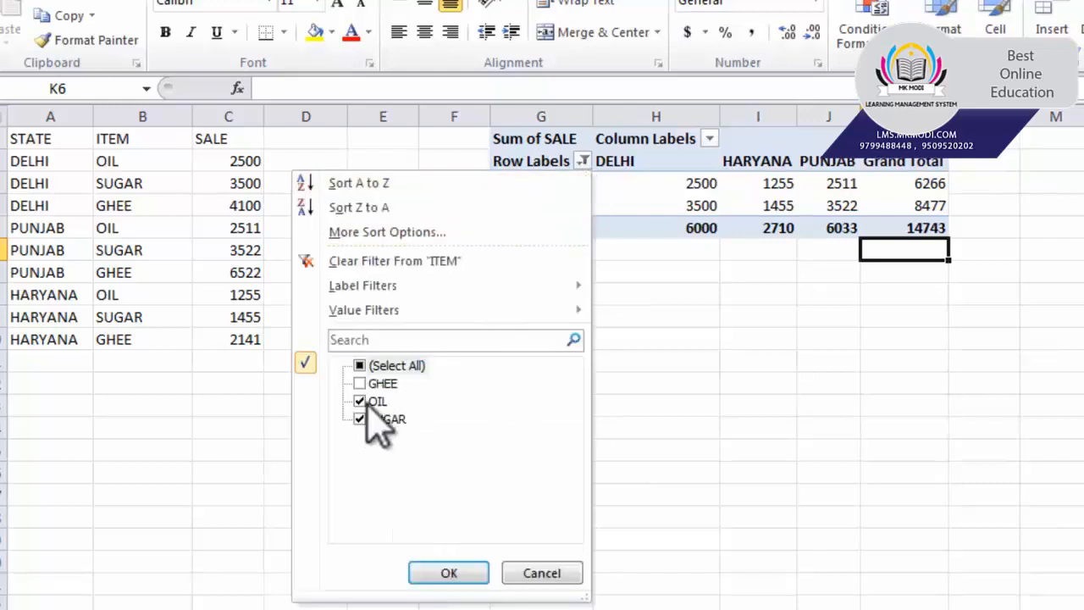
{"action": "left_click", "coordinate": [360, 365]}
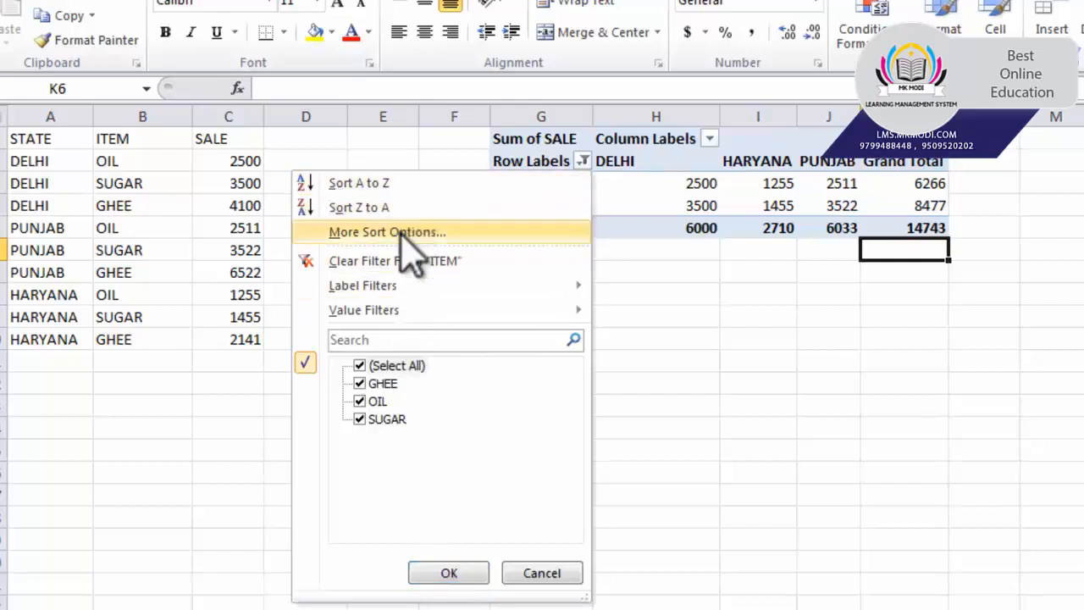
{"action": "left_click", "coordinate": [449, 574]}
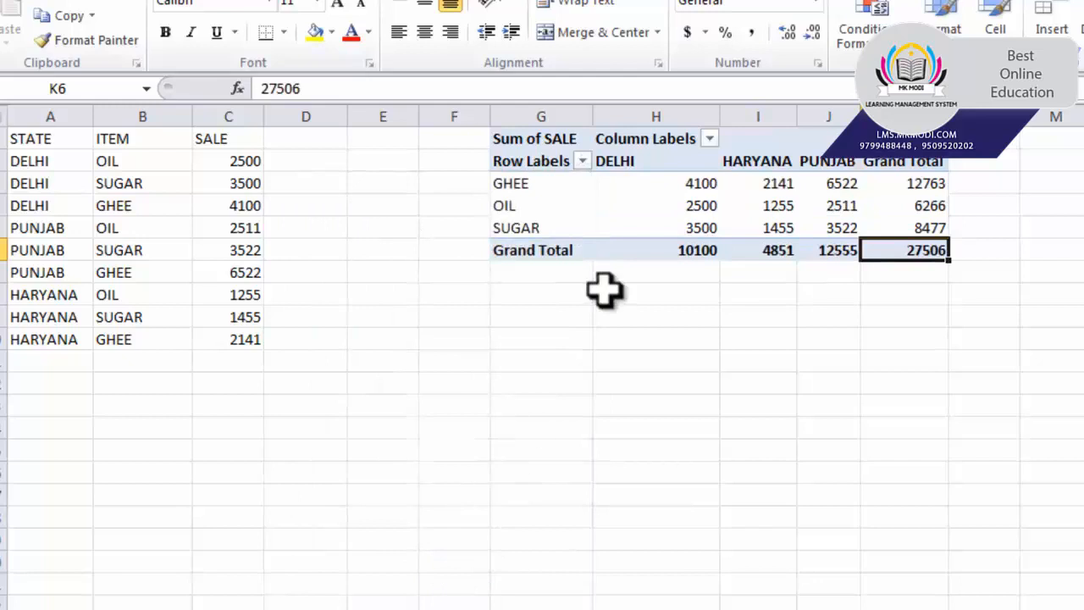
Filter the PivotTable's column labels to show only DELHI and PUNJAB, and review the filtered sales figures
{"action": "left_click", "coordinate": [710, 139]}
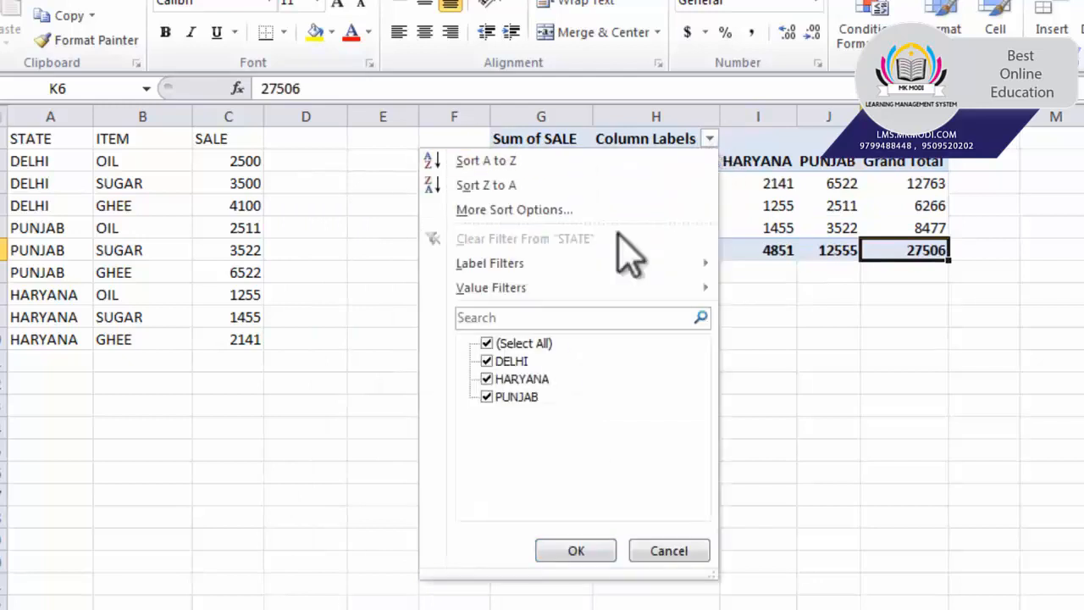
{"action": "left_click", "coordinate": [488, 378]}
{"action": "left_click", "coordinate": [488, 396]}
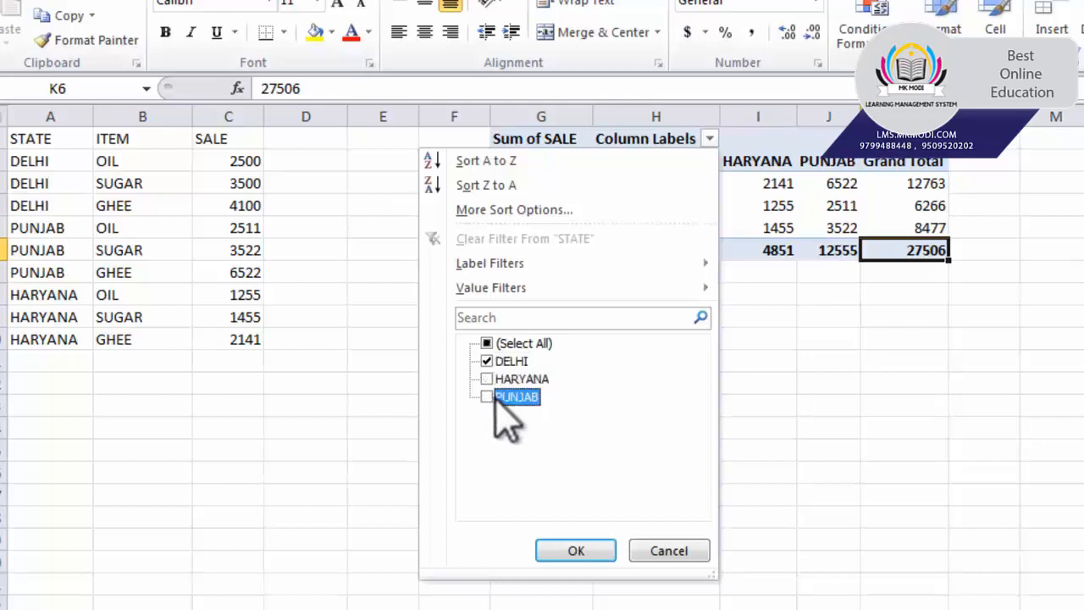
{"action": "left_click", "coordinate": [487, 397]}
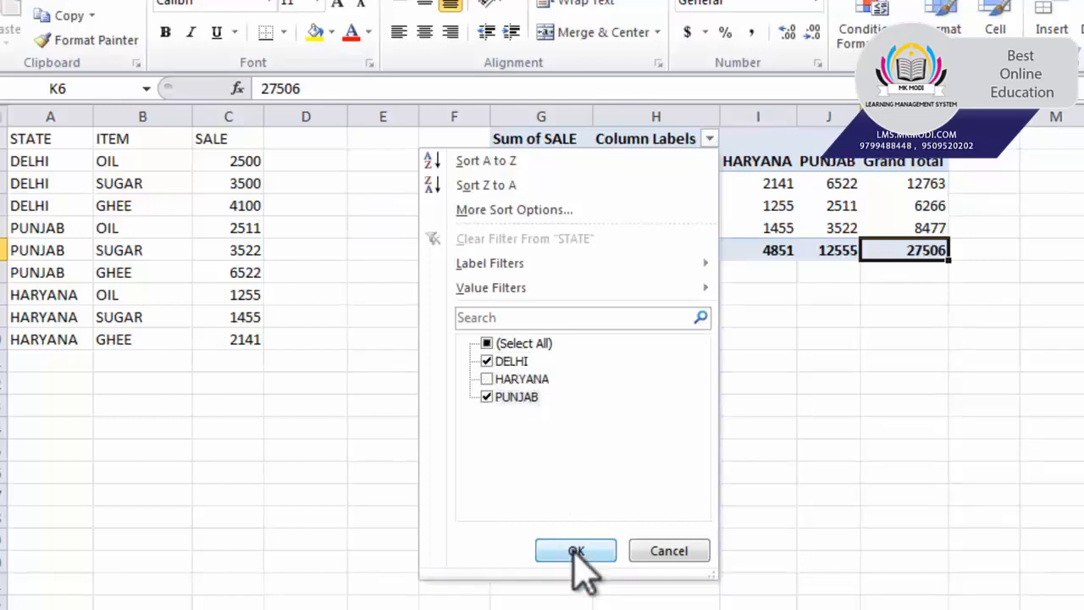
{"action": "left_click", "coordinate": [576, 552]}
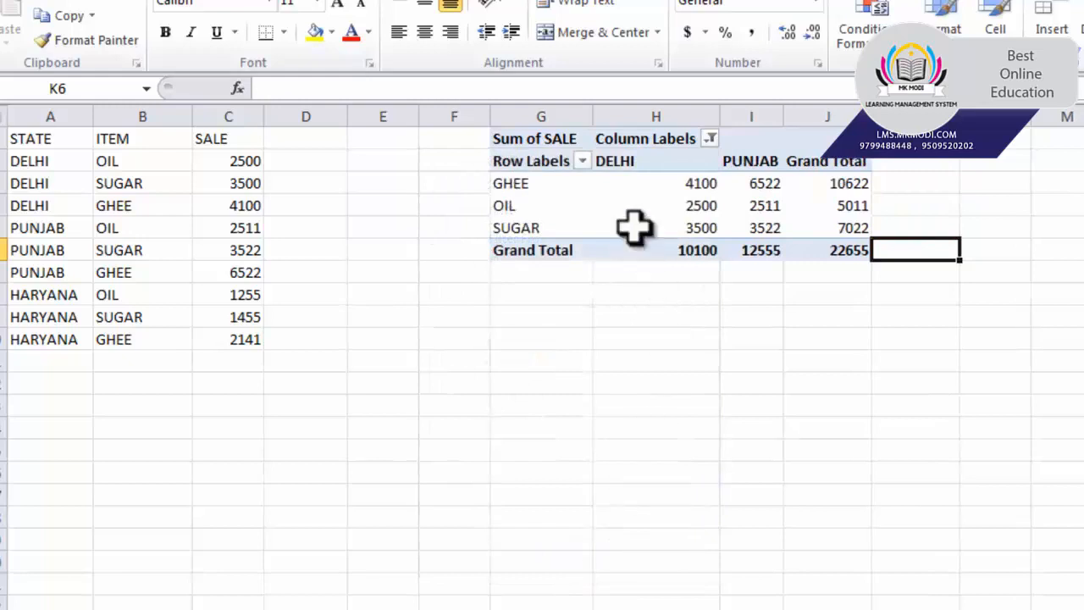
{"action": "left_click_drag", "start_coordinate": [661, 181], "coordinate": [771, 234]}
{"action": "left_click_drag", "start_coordinate": [847, 190], "coordinate": [653, 248]}
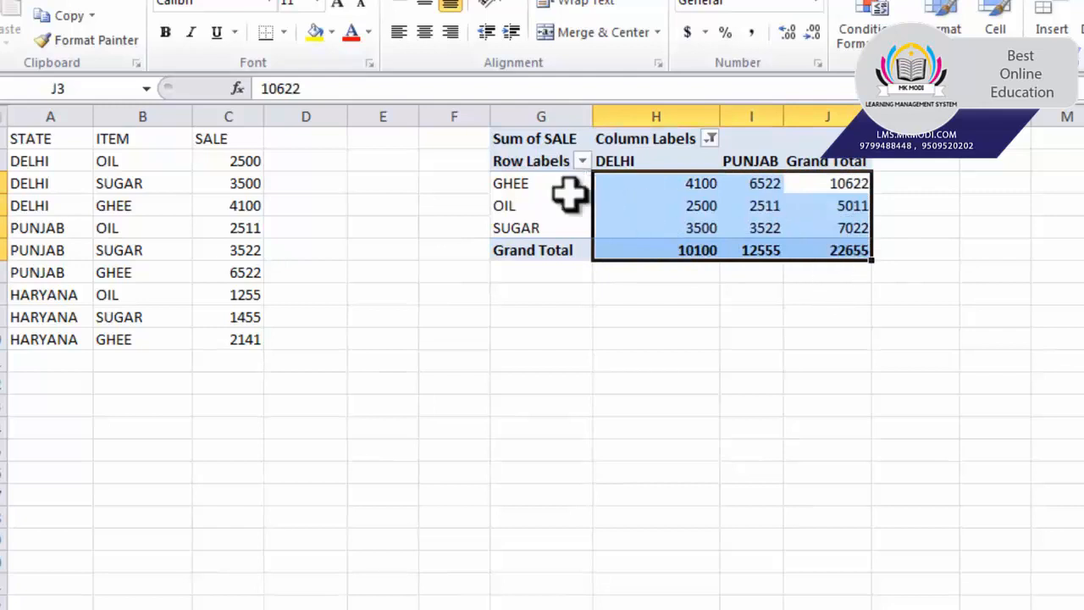
{"action": "left_click_drag", "start_coordinate": [556, 188], "coordinate": [823, 249]}
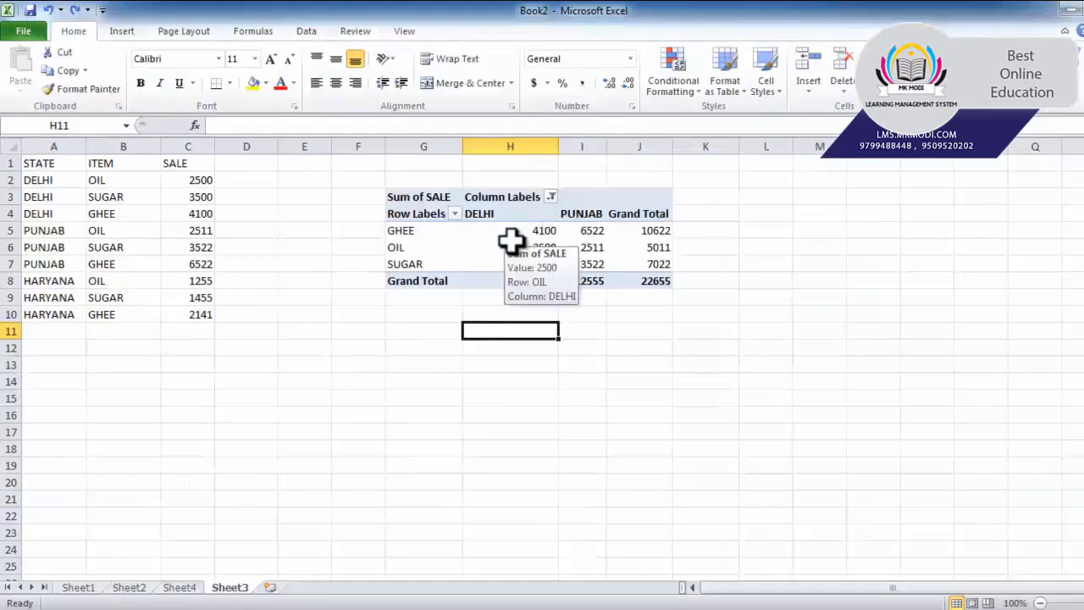
Select the DELHI value for OIL in the PivotTable and display the PivotTable style options
{"action": "left_click", "coordinate": [511, 241]}
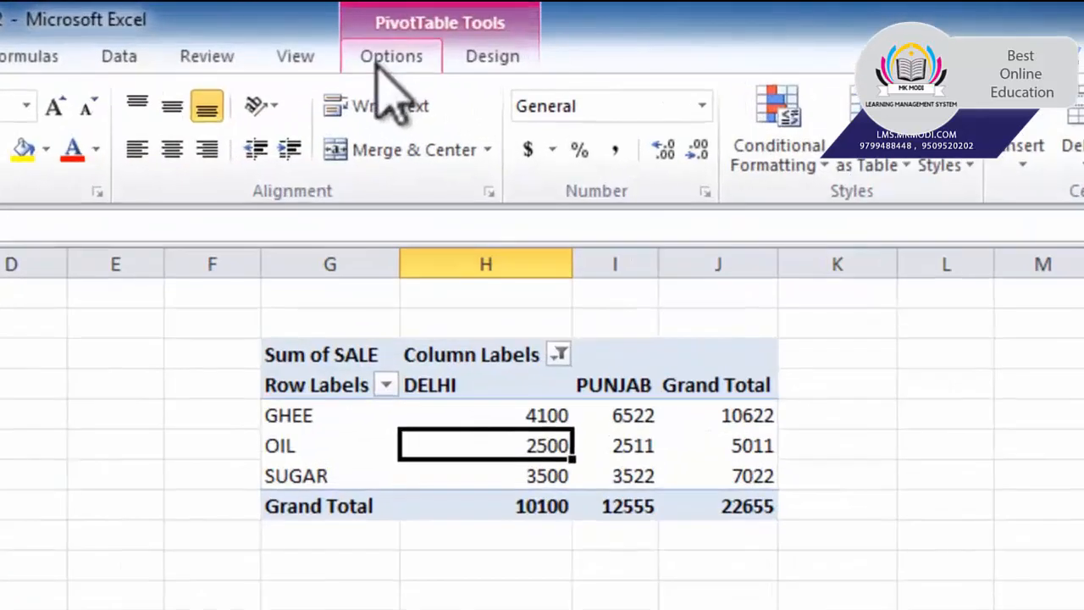
{"action": "left_click", "coordinate": [379, 66]}
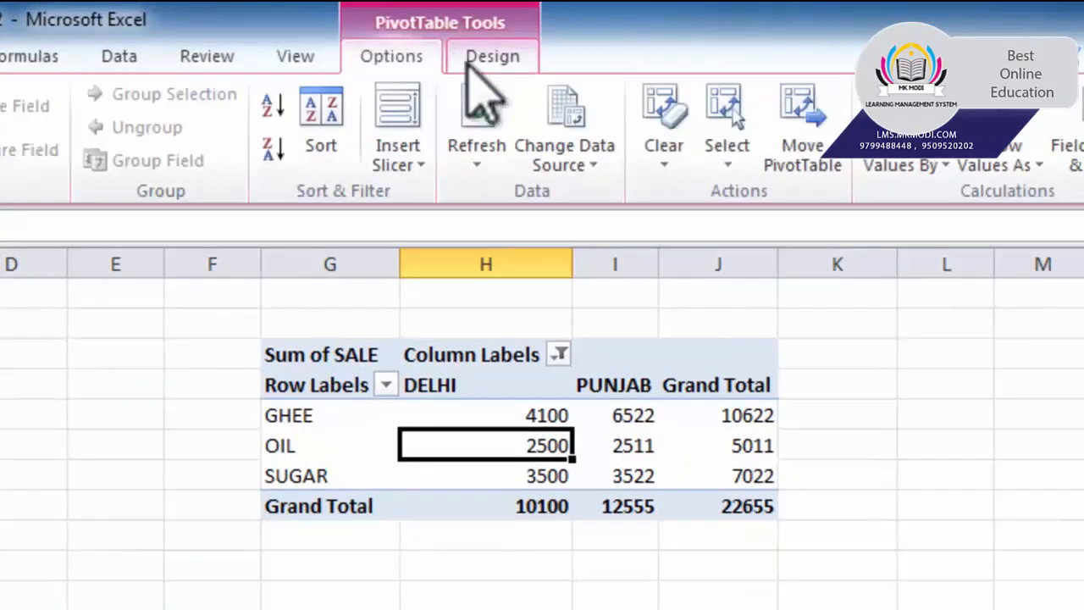
{"action": "left_click", "coordinate": [498, 60]}
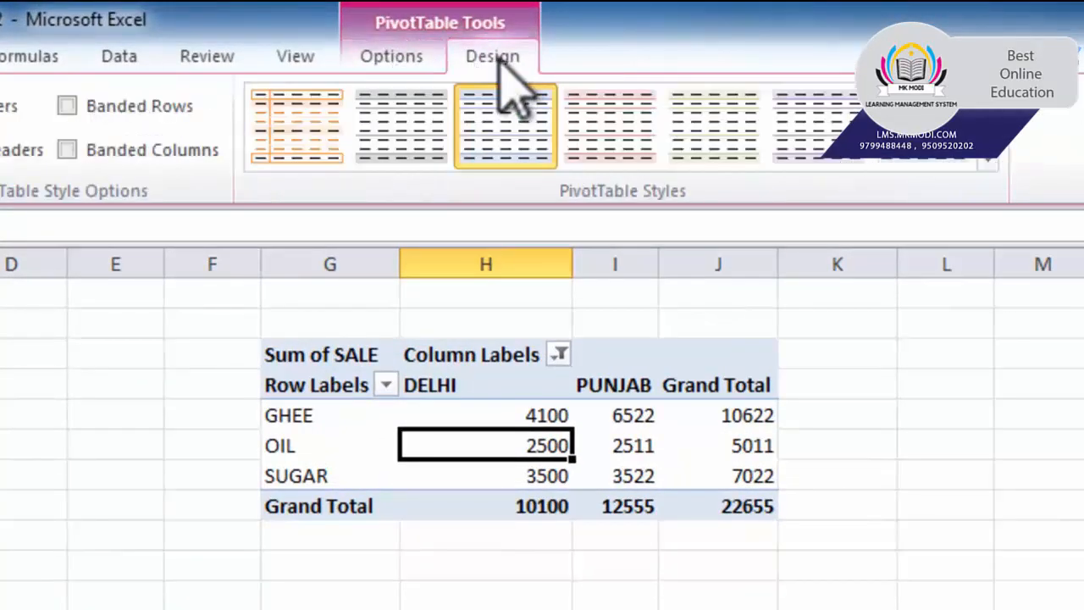
Display the PivotTable options and rename the PivotTable as MY TABLE
{"action": "left_click", "coordinate": [402, 63]}
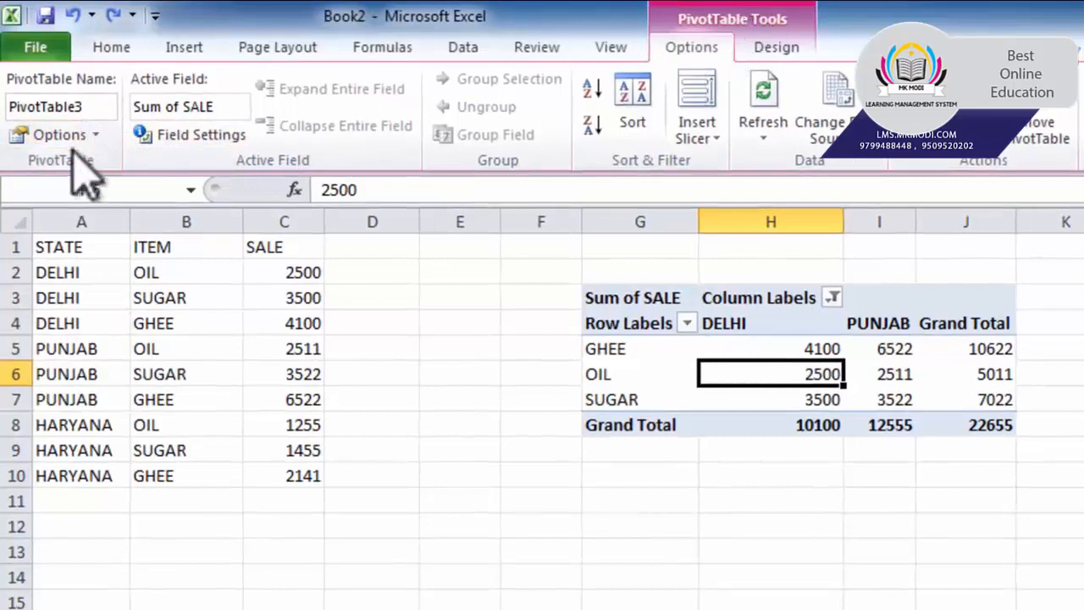
{"action": "left_click", "coordinate": [91, 109]}
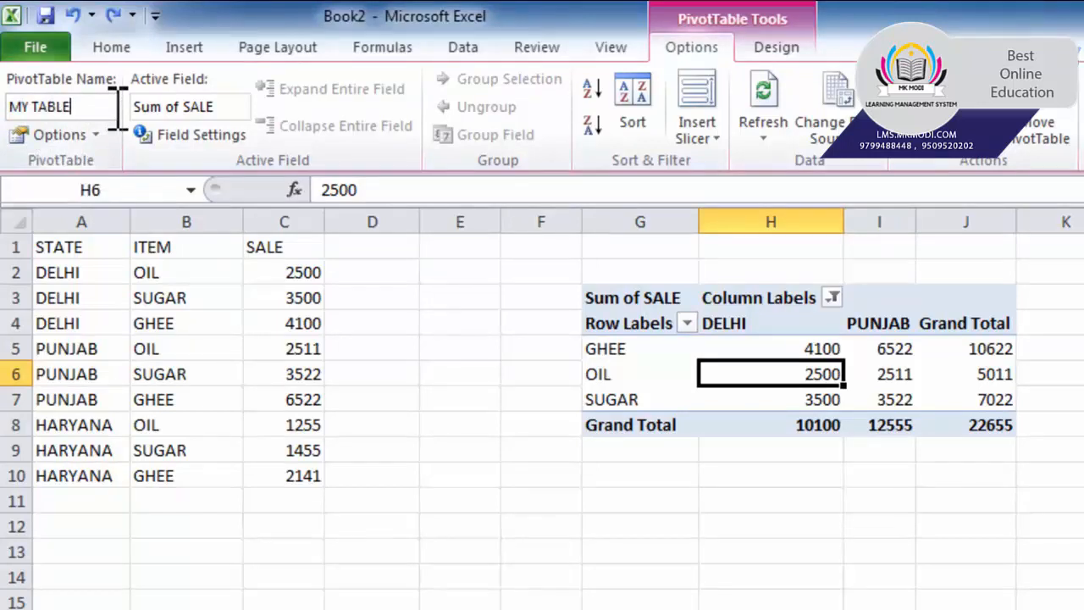
{"action": "type", "text": "MY TABLE"}
{"action": "left_click", "coordinate": [641, 294]}
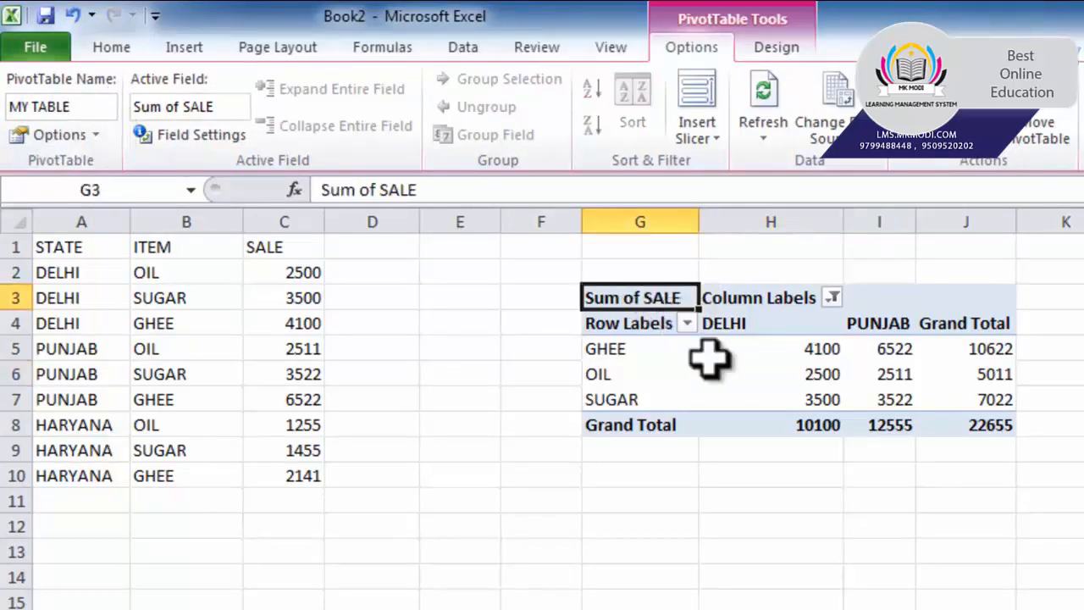
Select the Sum of SALE header in the PivotTable and rename the active field as TOTAL SALE
{"action": "left_click", "coordinate": [669, 405]}
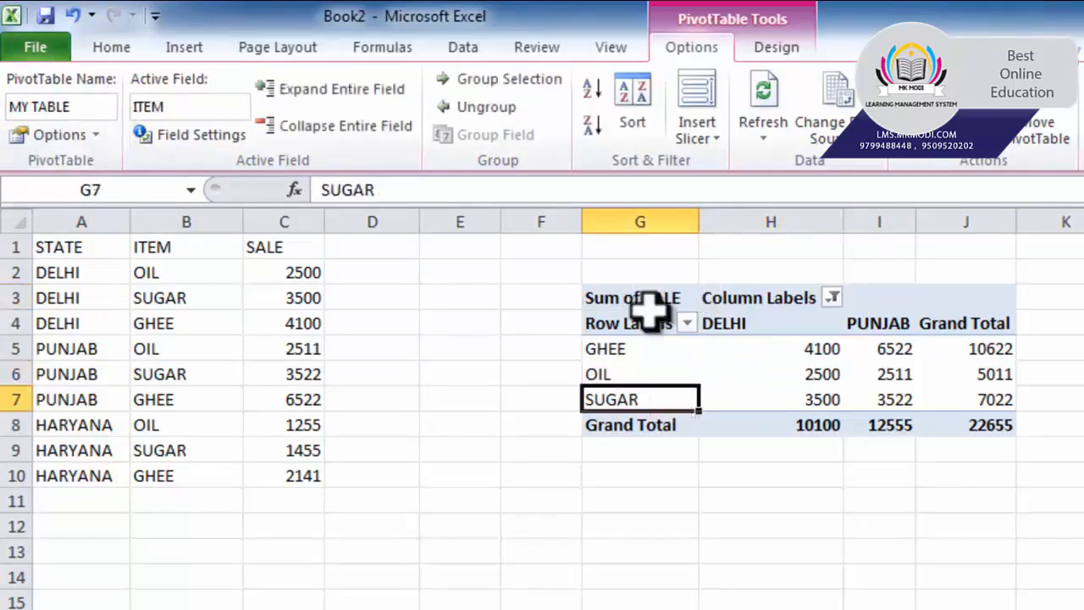
{"action": "left_click", "coordinate": [641, 298]}
{"action": "left_click", "coordinate": [227, 107]}
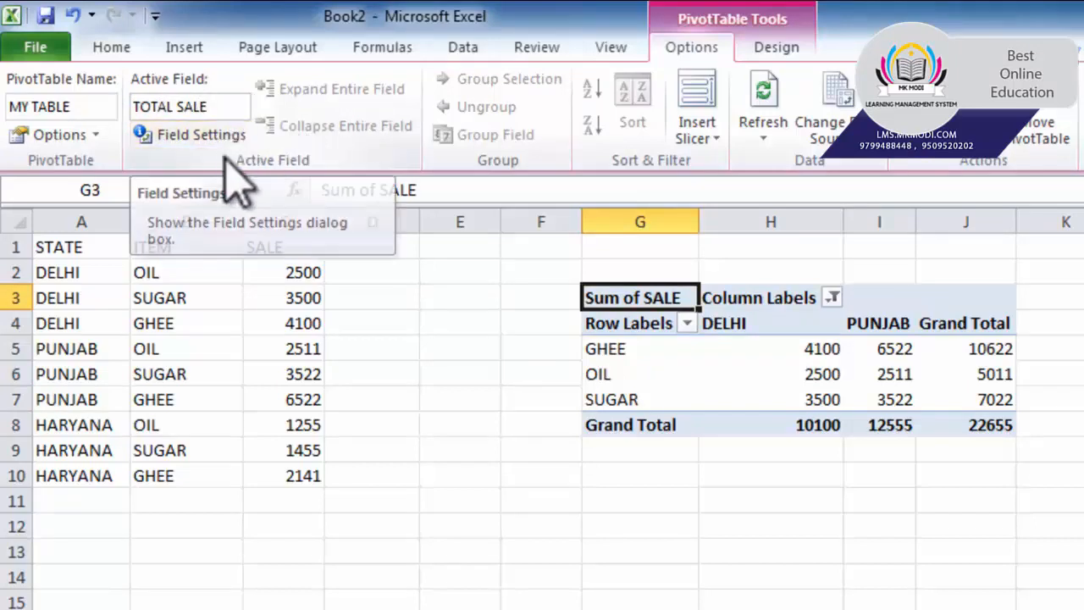
{"action": "type", "text": "TOTAL SALE"}
Try the Average, Max, Min and Sum calculations in the TOTAL SALE field's settings, and summarize its values by Average
{"action": "left_click", "coordinate": [202, 137]}
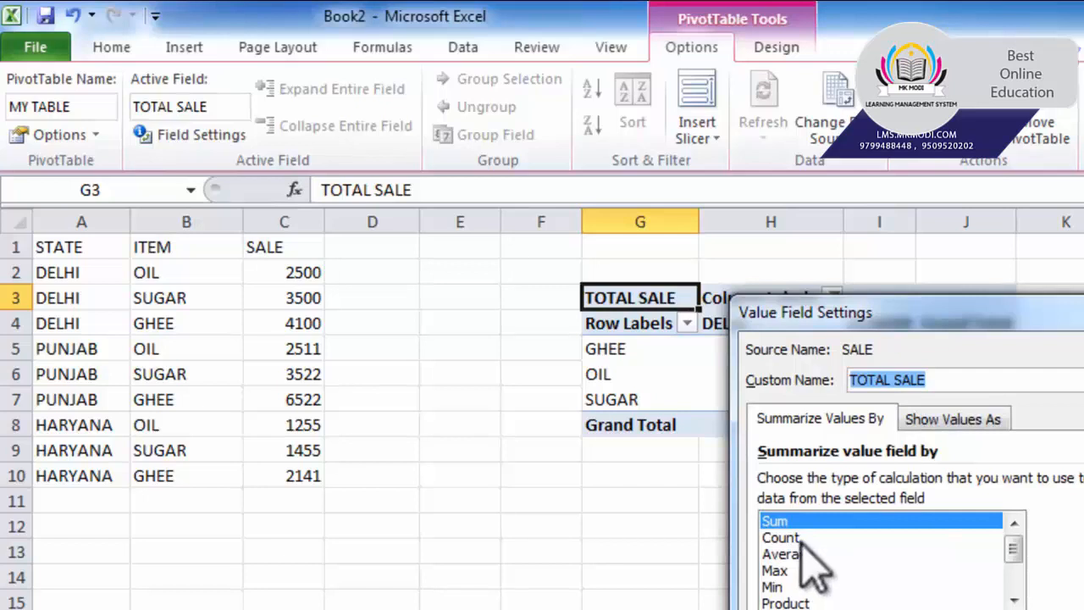
{"action": "left_click_drag", "start_coordinate": [872, 315], "coordinate": [252, 264]}
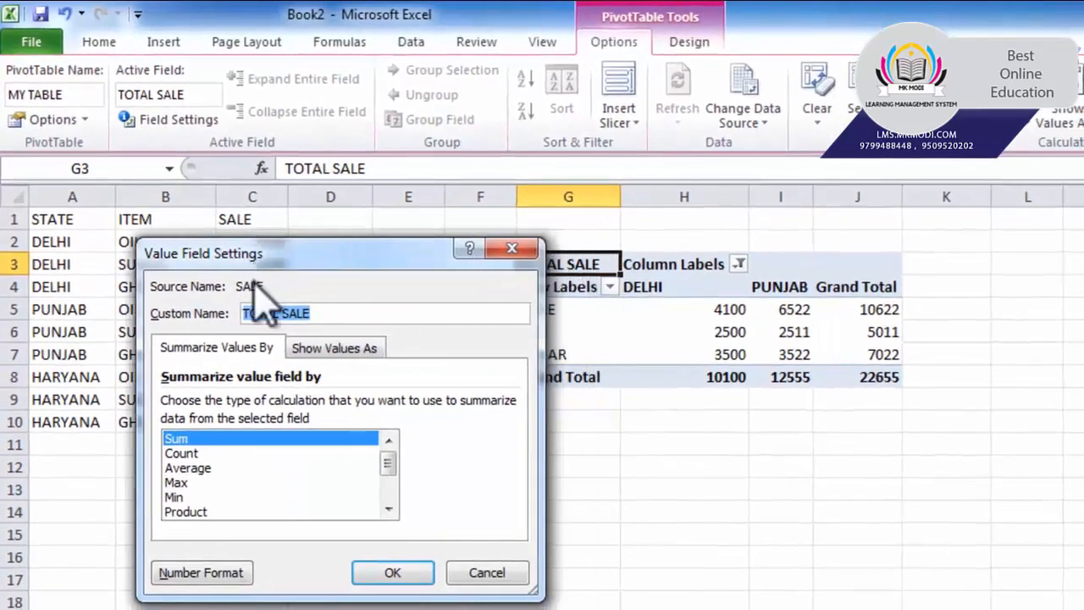
{"action": "left_click", "coordinate": [188, 467]}
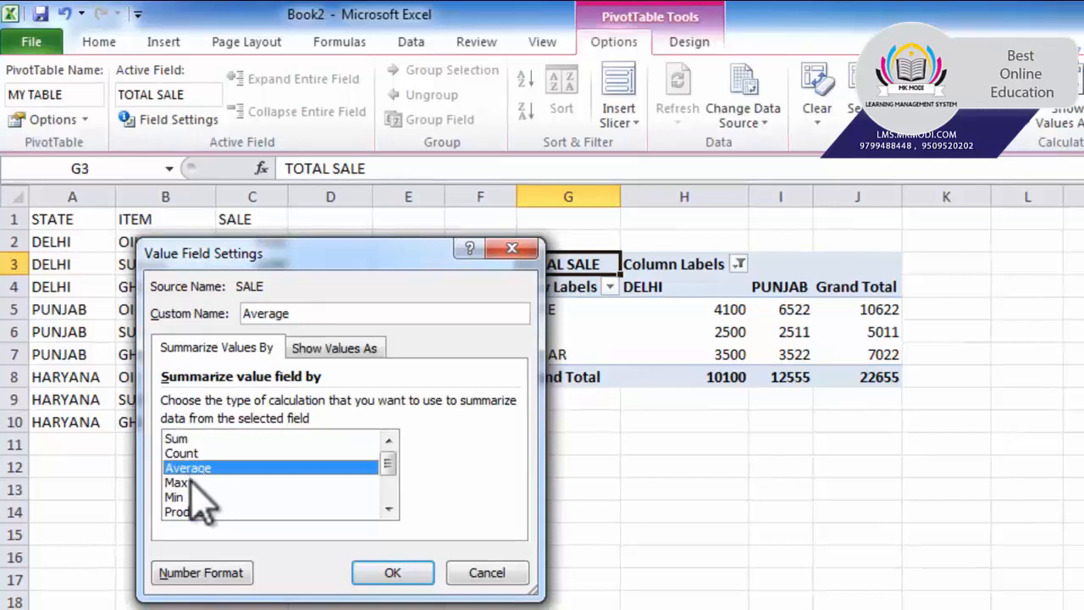
{"action": "left_click", "coordinate": [178, 482]}
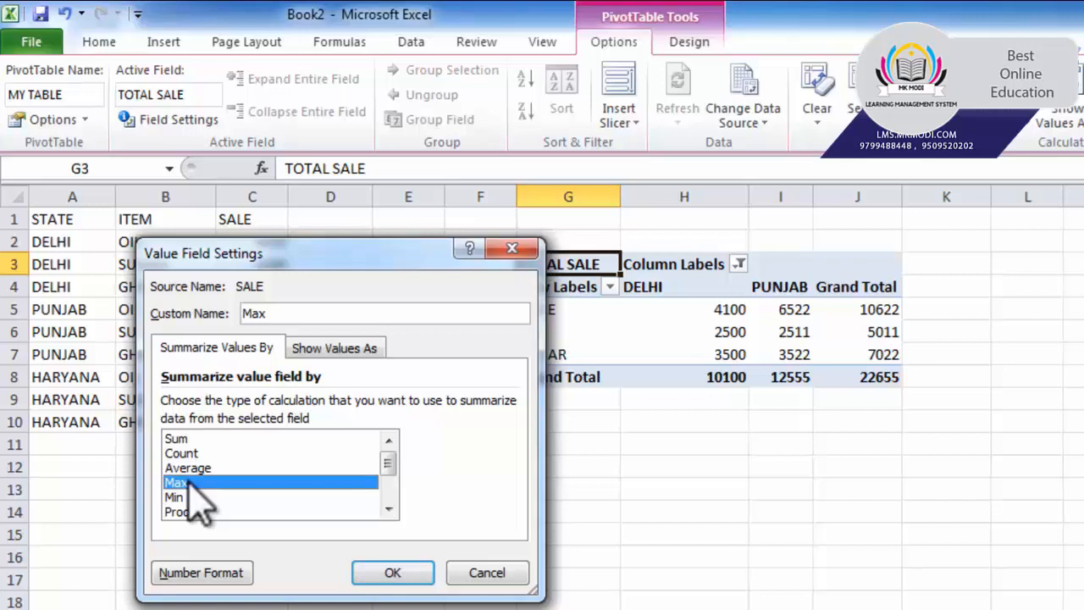
{"action": "left_click", "coordinate": [190, 497]}
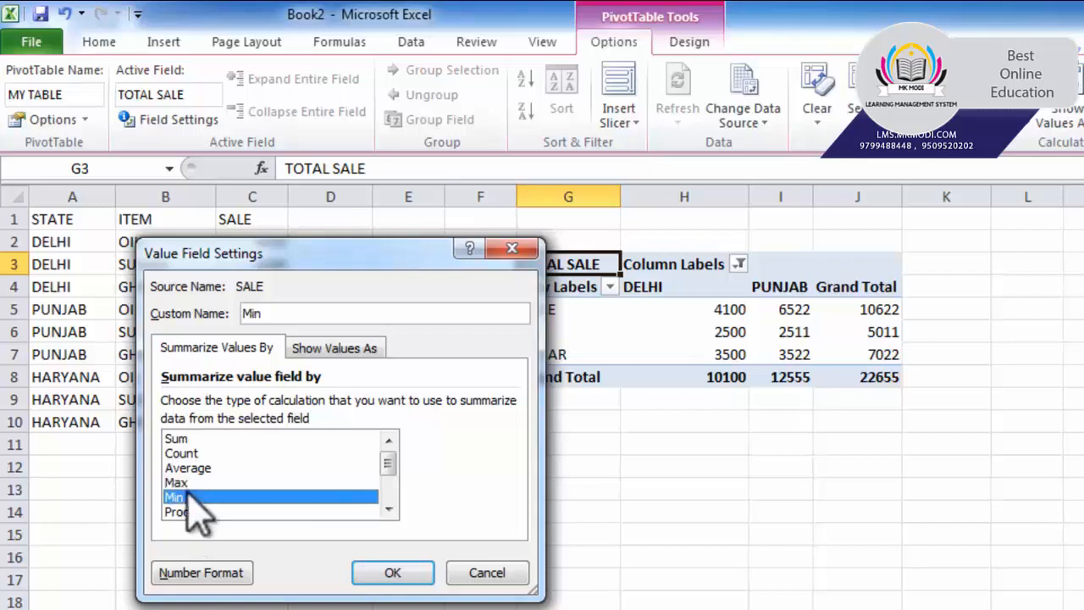
{"action": "left_click", "coordinate": [177, 438]}
{"action": "left_click", "coordinate": [203, 468]}
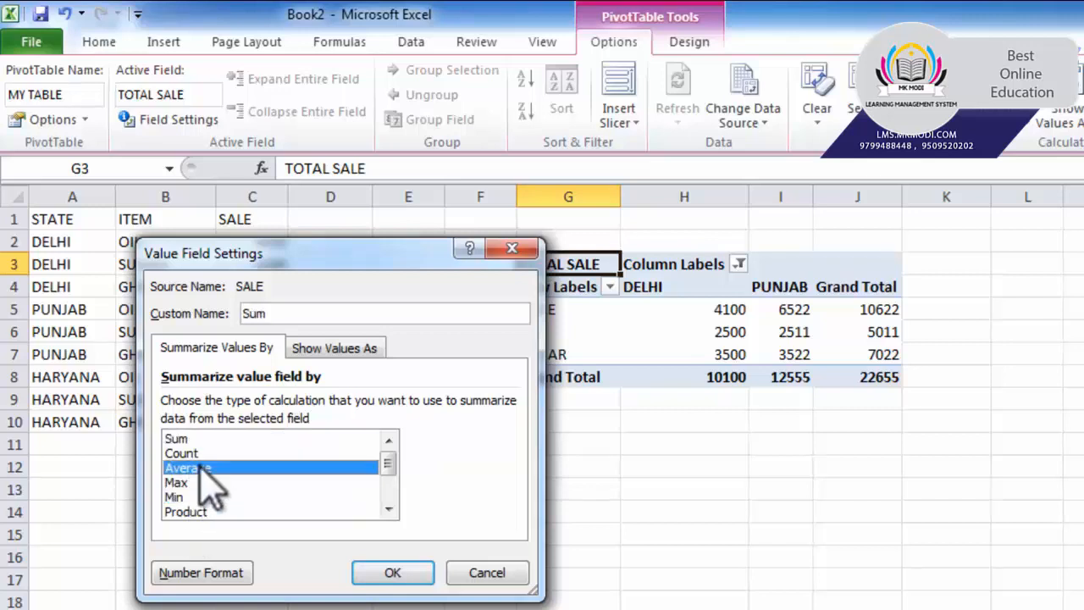
{"action": "left_click", "coordinate": [381, 571]}
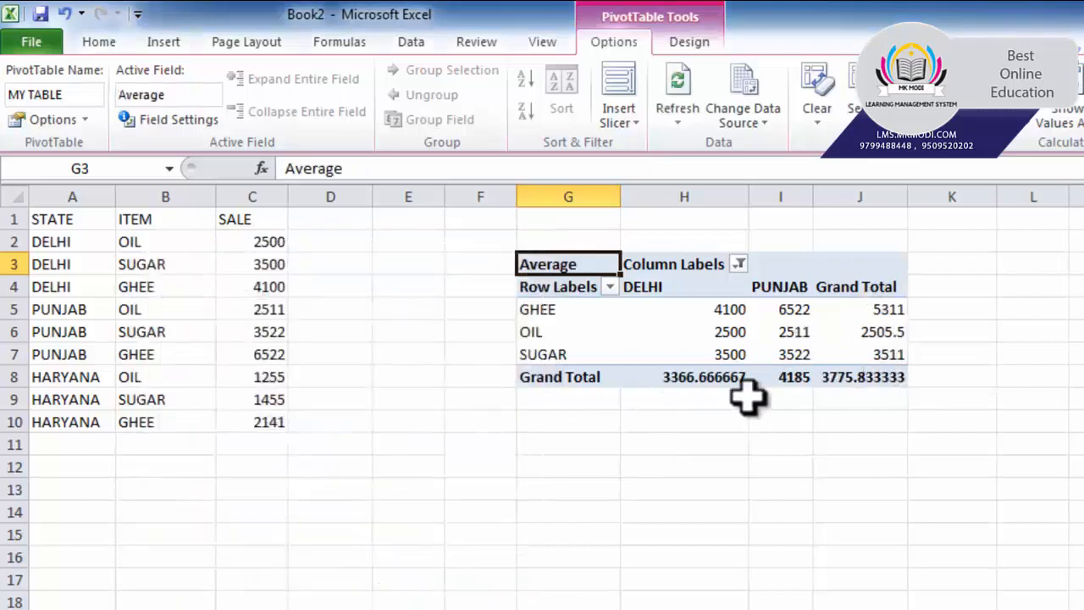
Summarize the PivotTable's value field by Sum and rename the field as TOTAL SALE
{"action": "left_click", "coordinate": [149, 119]}
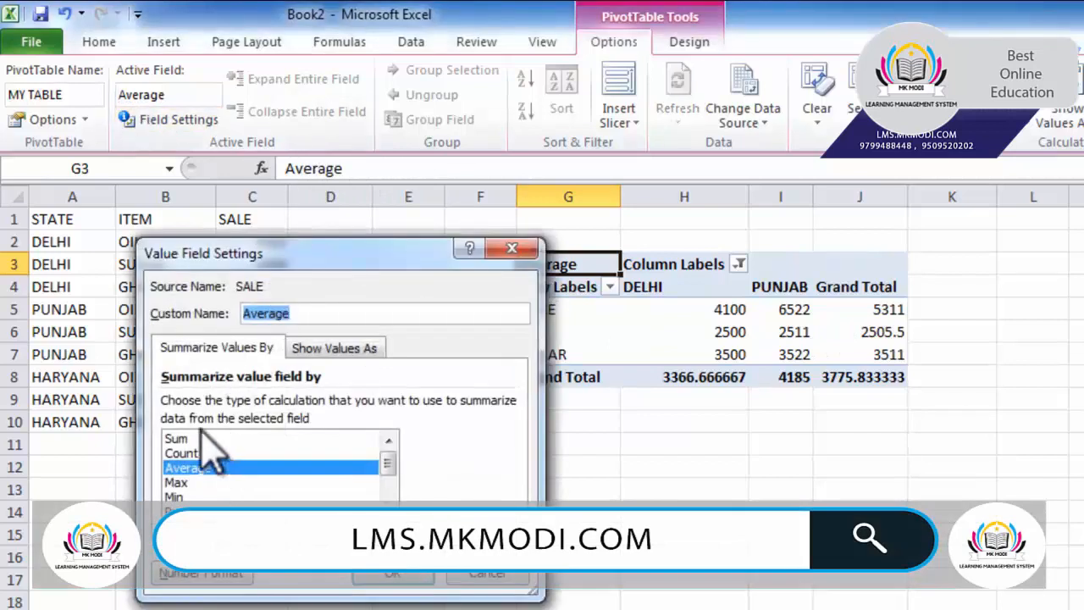
{"action": "left_click", "coordinate": [193, 438]}
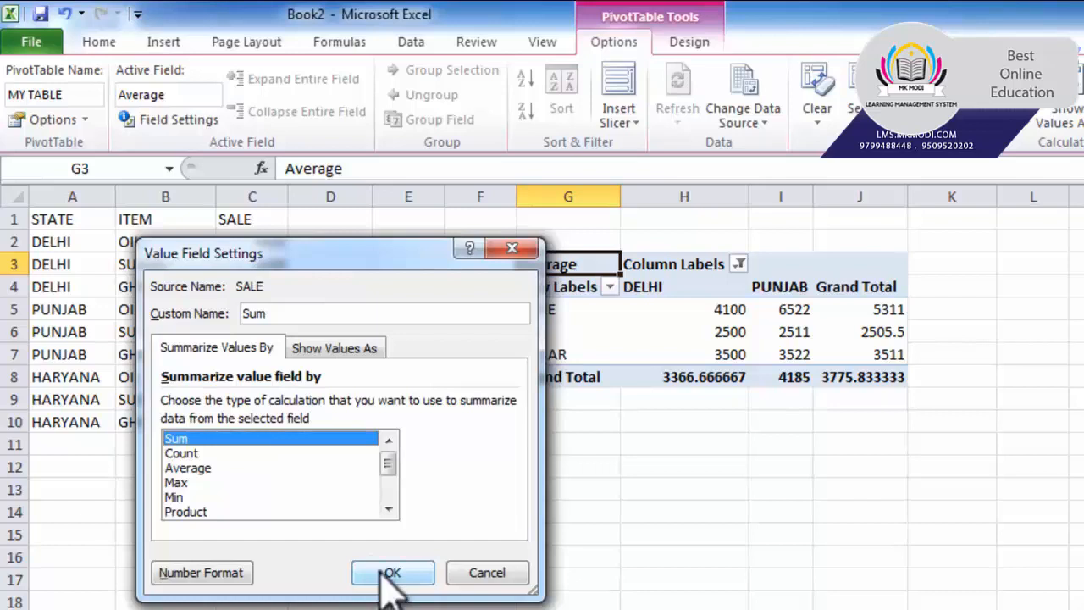
{"action": "left_click", "coordinate": [385, 575]}
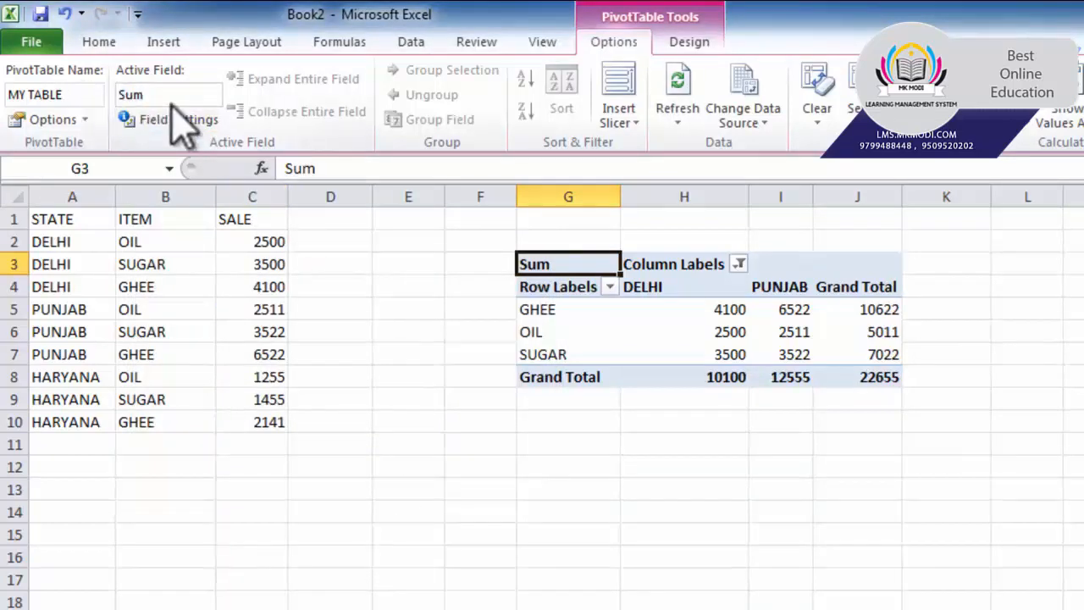
{"action": "double_click", "coordinate": [136, 95]}
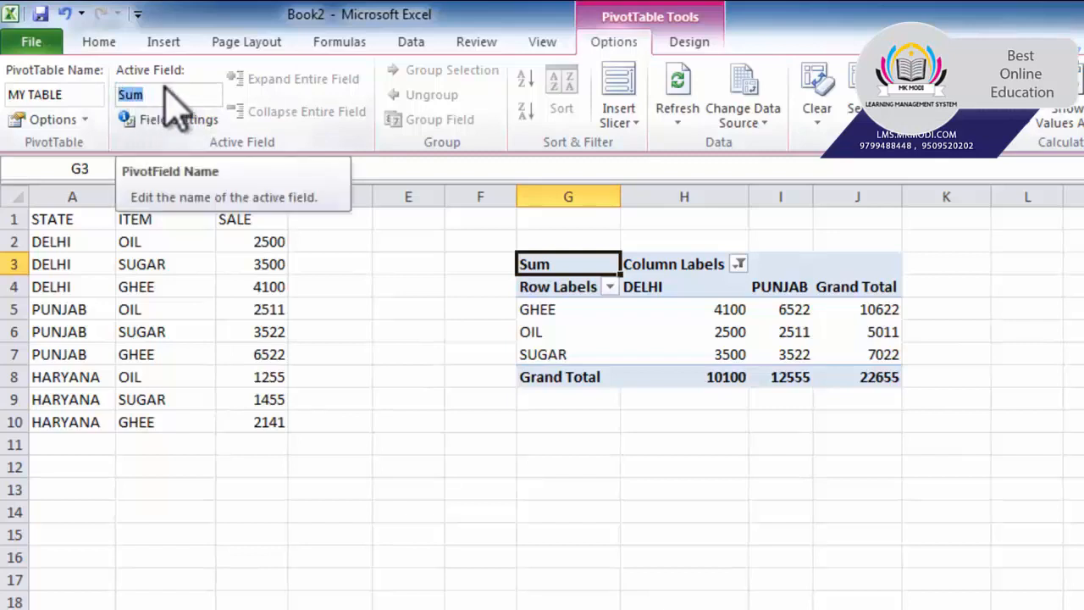
{"action": "type", "text": "TOTAL SALE"}
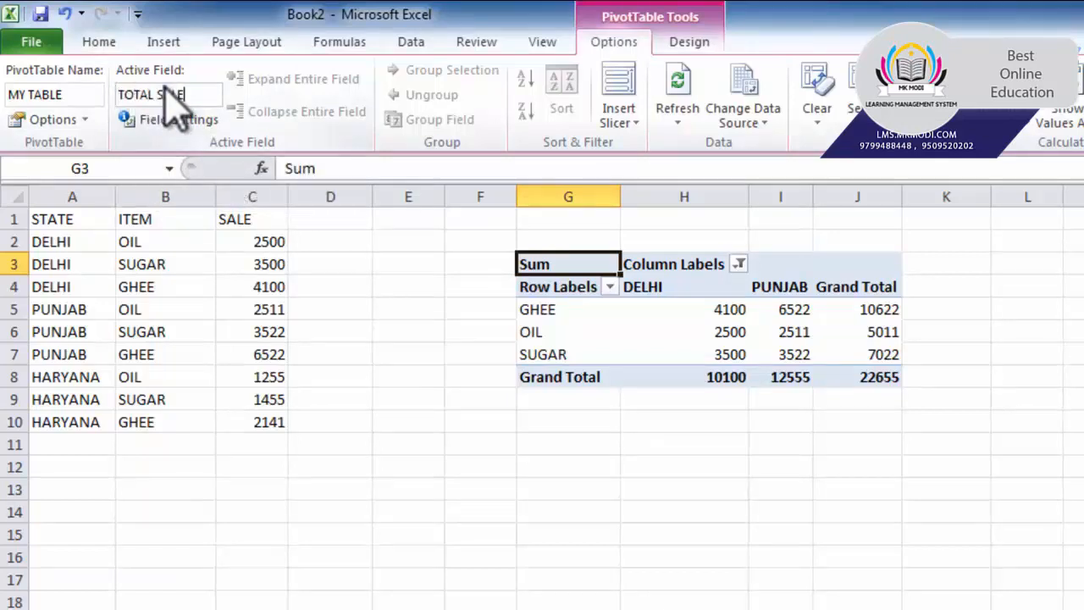
{"action": "left_click", "coordinate": [415, 355]}
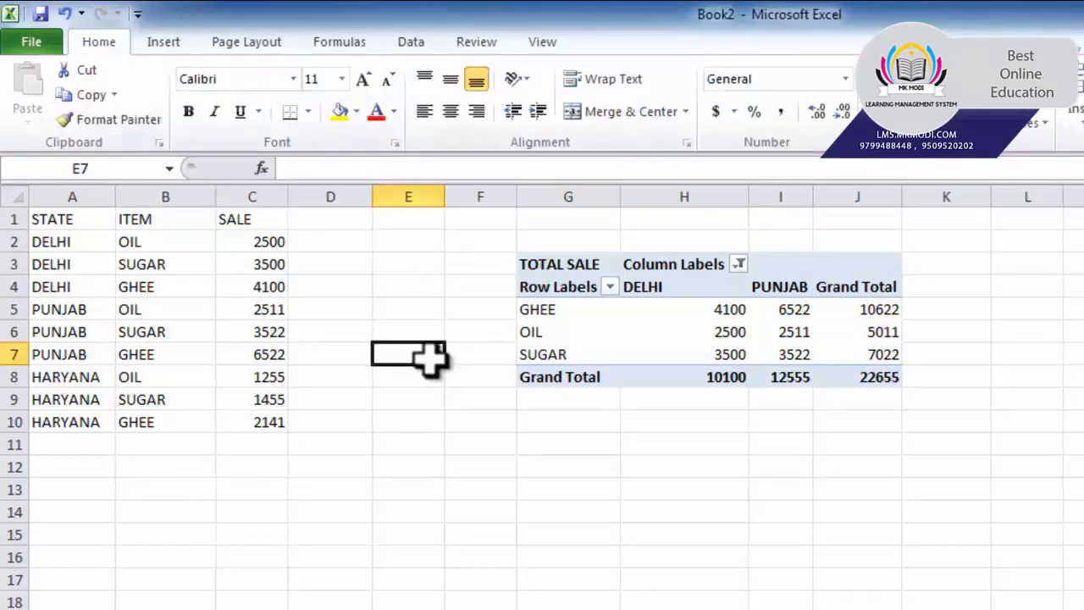
Select a cell in the PivotTable and move the STATE field from the column labels to the report filter
{"action": "left_click", "coordinate": [627, 339]}
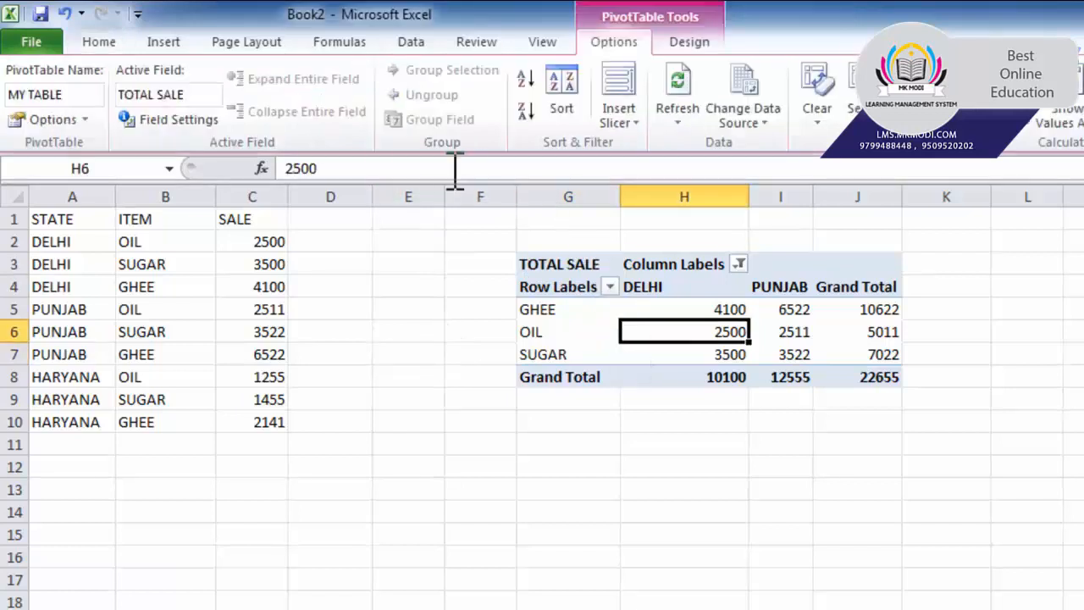
{"action": "left_click_drag", "start_coordinate": [560, 265], "coordinate": [837, 386]}
{"action": "left_click", "coordinate": [701, 353]}
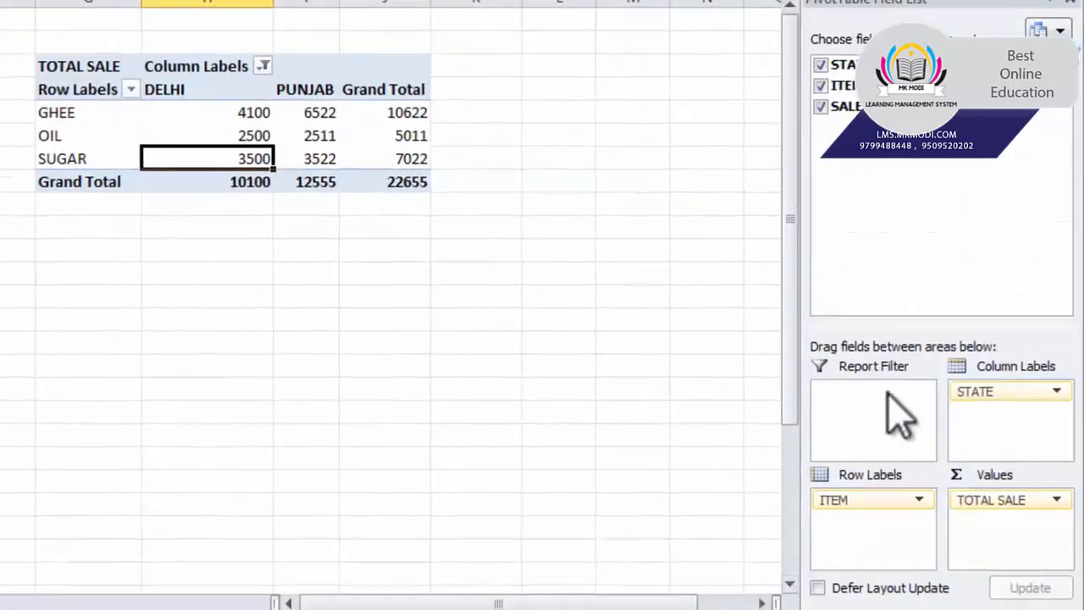
{"action": "left_click", "coordinate": [356, 252]}
{"action": "left_click", "coordinate": [292, 182]}
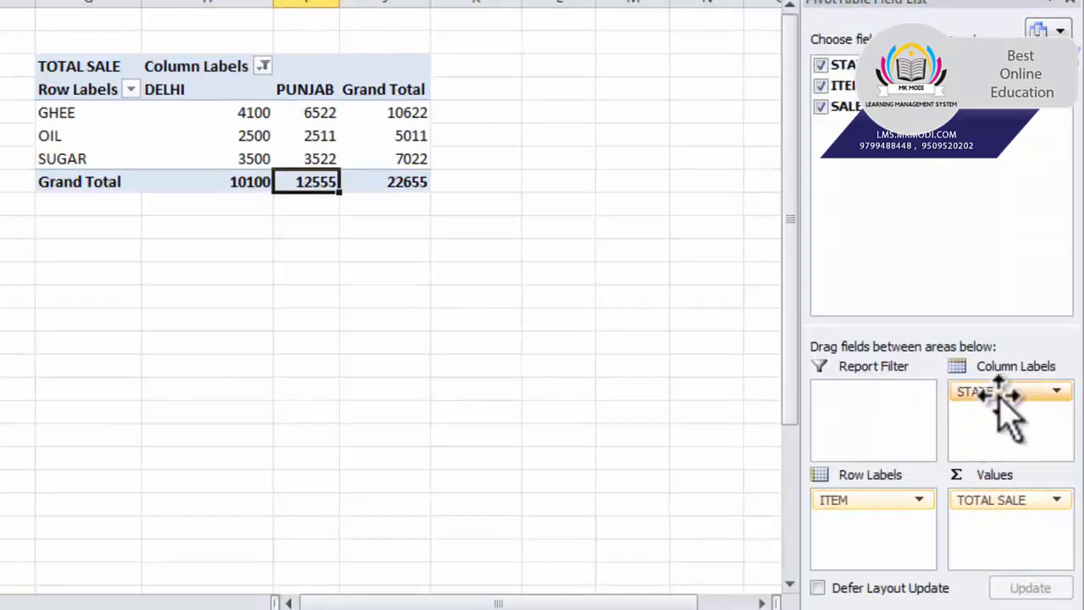
{"action": "left_click_drag", "start_coordinate": [997, 398], "coordinate": [859, 406]}
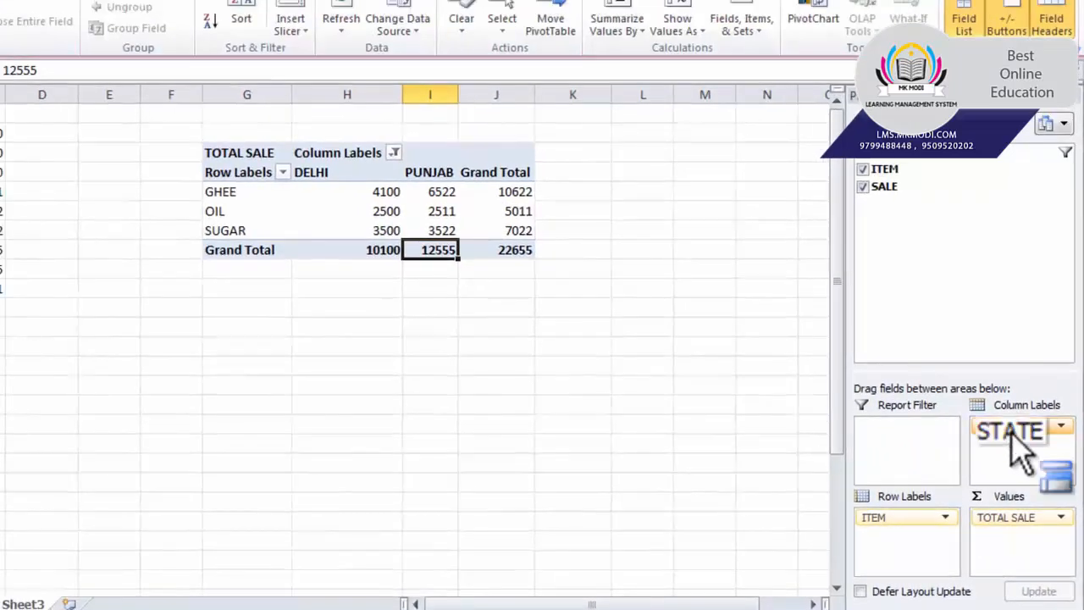
{"action": "left_click_drag", "start_coordinate": [894, 439], "coordinate": [900, 444]}
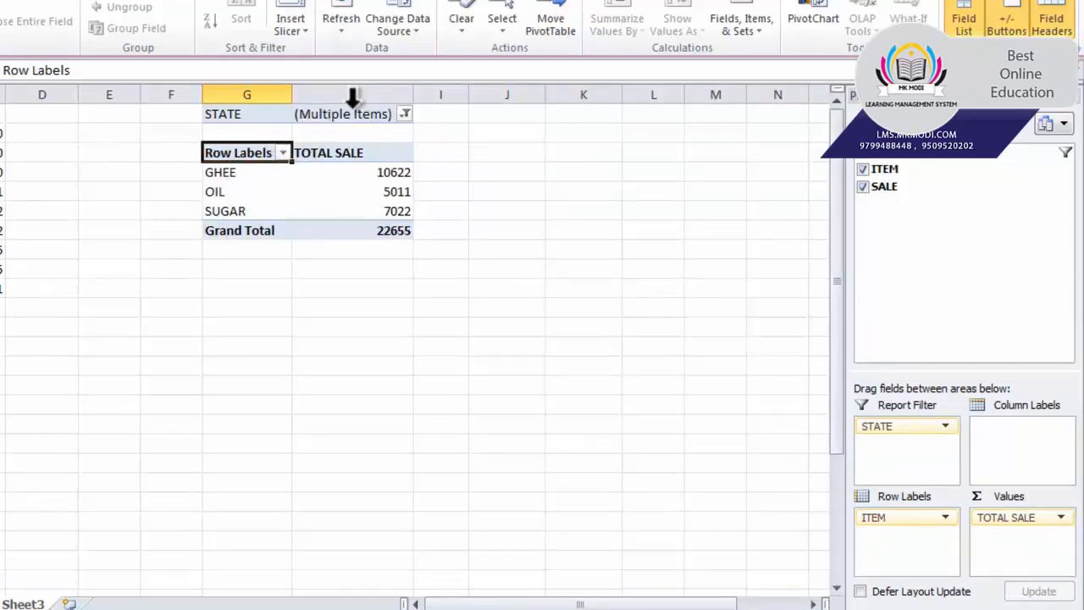
Keep all items in the row label filter and include HARYANA in the STATE report filter so all states are selected
{"action": "left_click", "coordinate": [283, 153]}
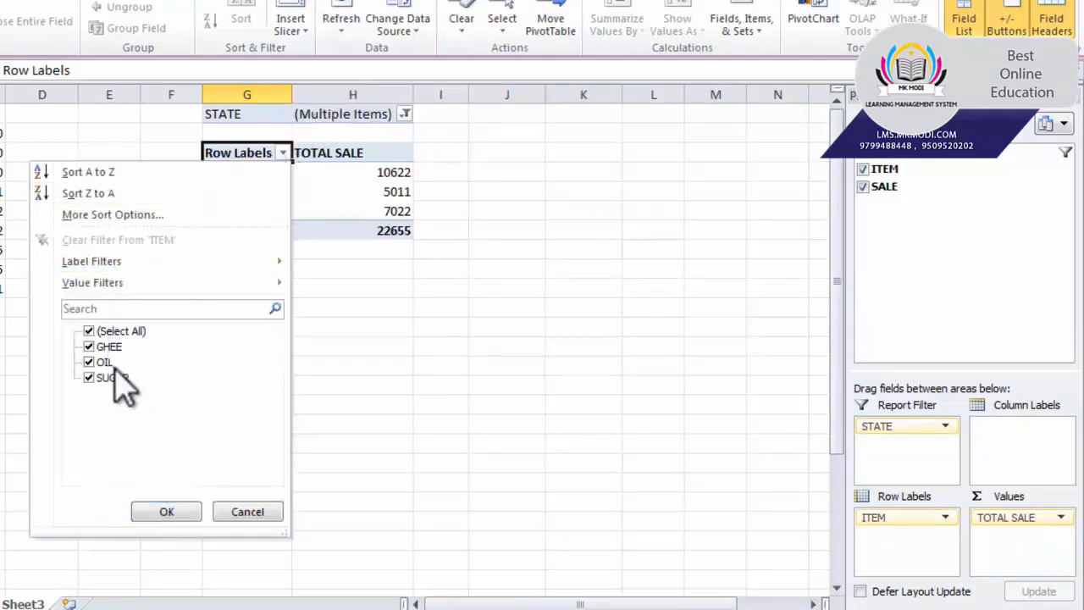
{"action": "left_click", "coordinate": [167, 512]}
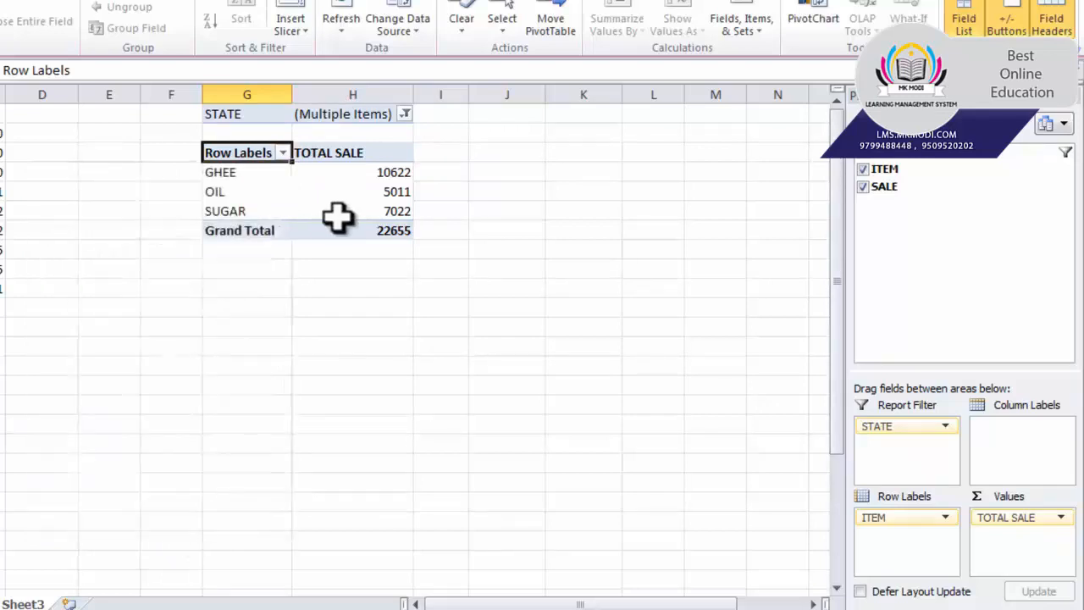
{"action": "left_click", "coordinate": [245, 114]}
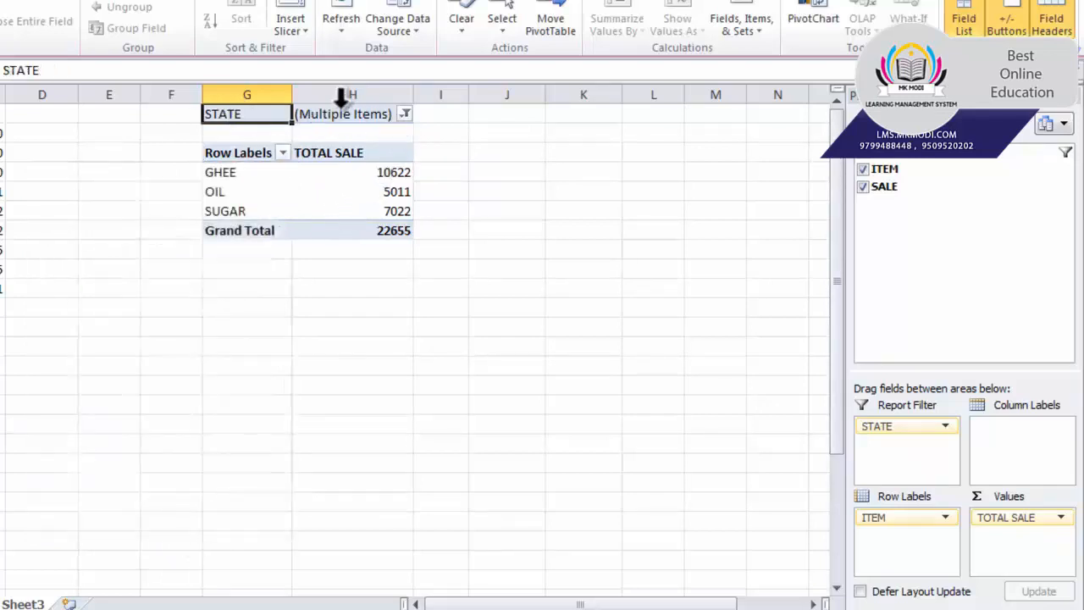
{"action": "left_click", "coordinate": [405, 114]}
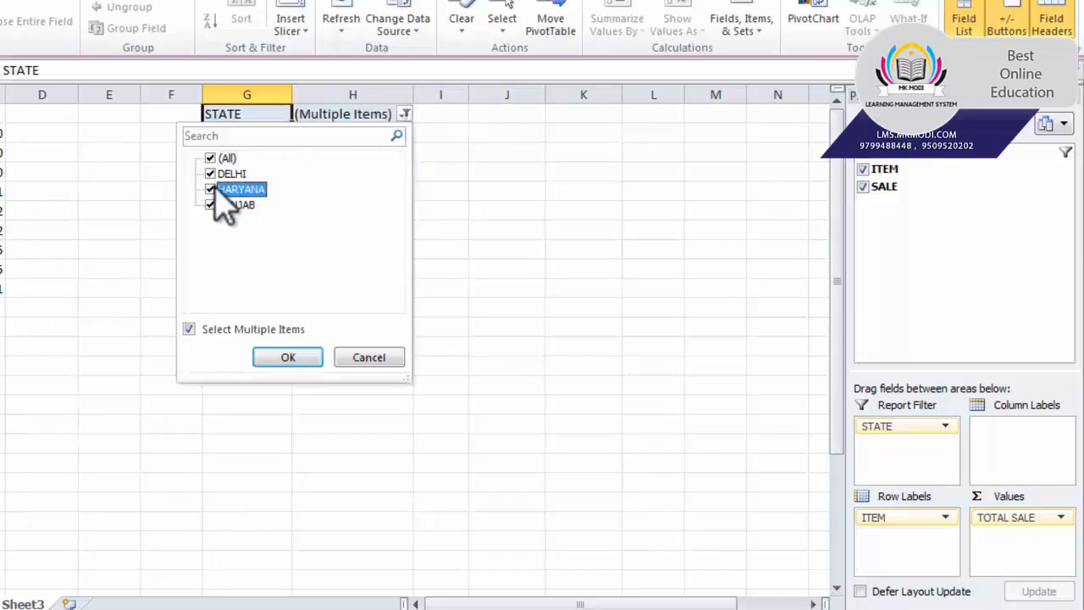
{"action": "left_click", "coordinate": [278, 357]}
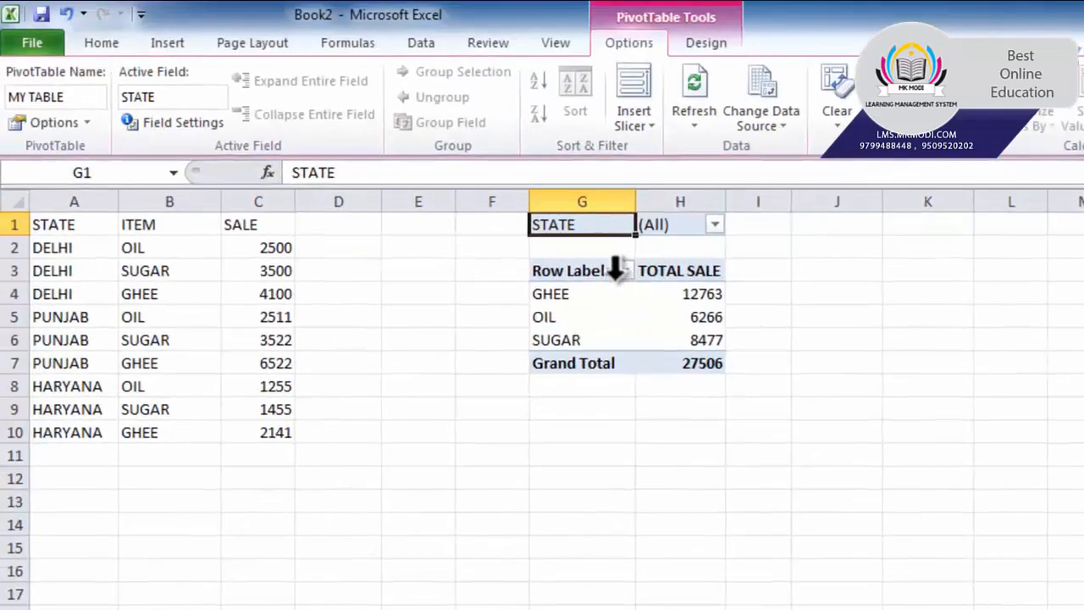
Select the GHEE row label and expand the entire ITEM field to show STATE as its detail
{"action": "left_click", "coordinate": [467, 219]}
{"action": "left_click", "coordinate": [493, 258]}
{"action": "left_click_drag", "start_coordinate": [610, 295], "coordinate": [613, 316]}
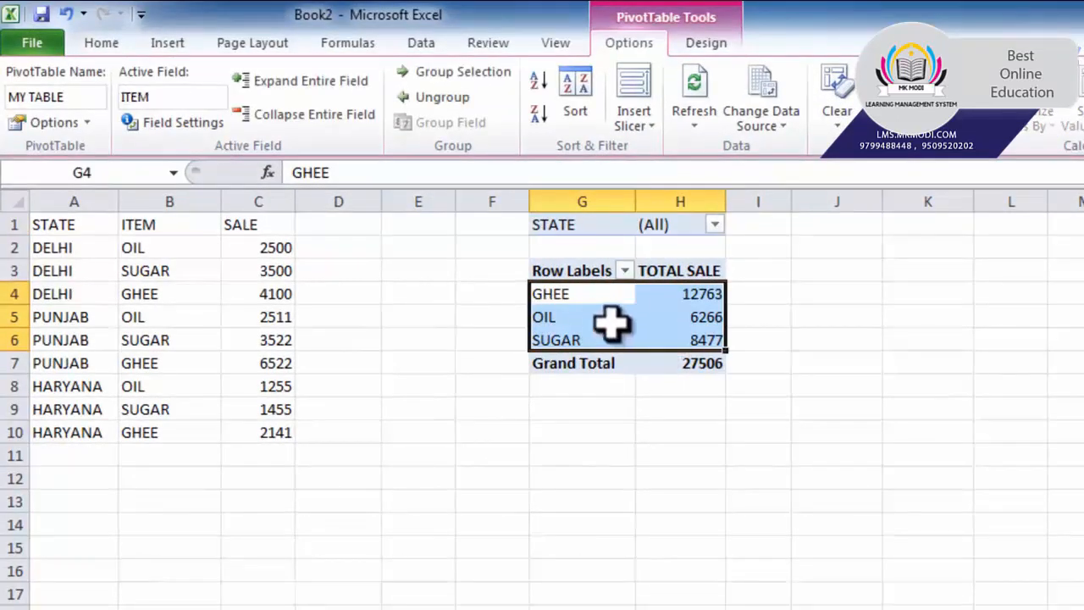
{"action": "left_click", "coordinate": [612, 317]}
{"action": "left_click", "coordinate": [623, 294]}
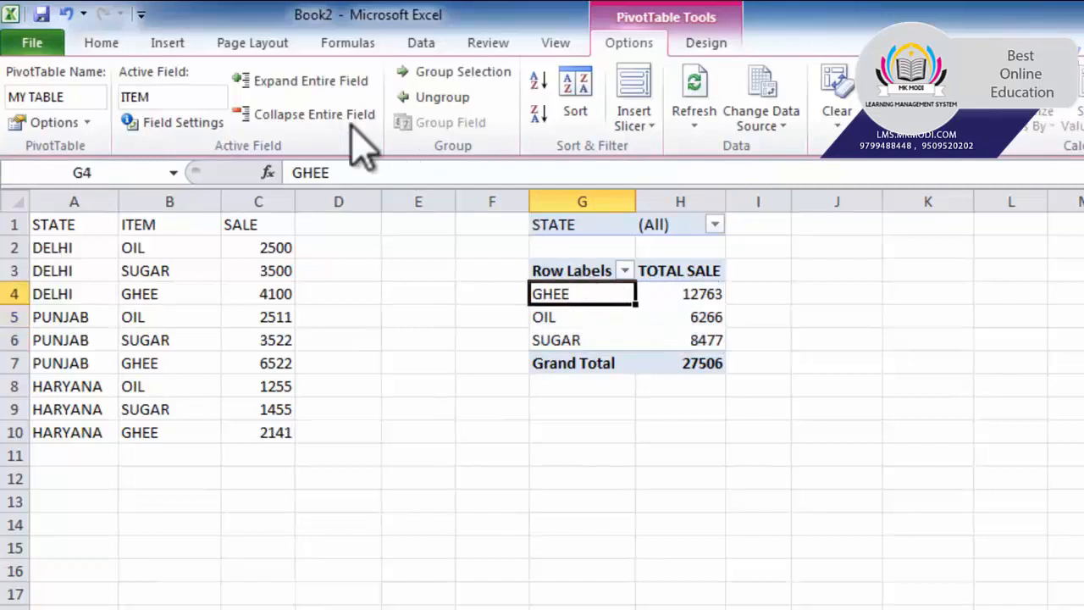
{"action": "left_click", "coordinate": [292, 85]}
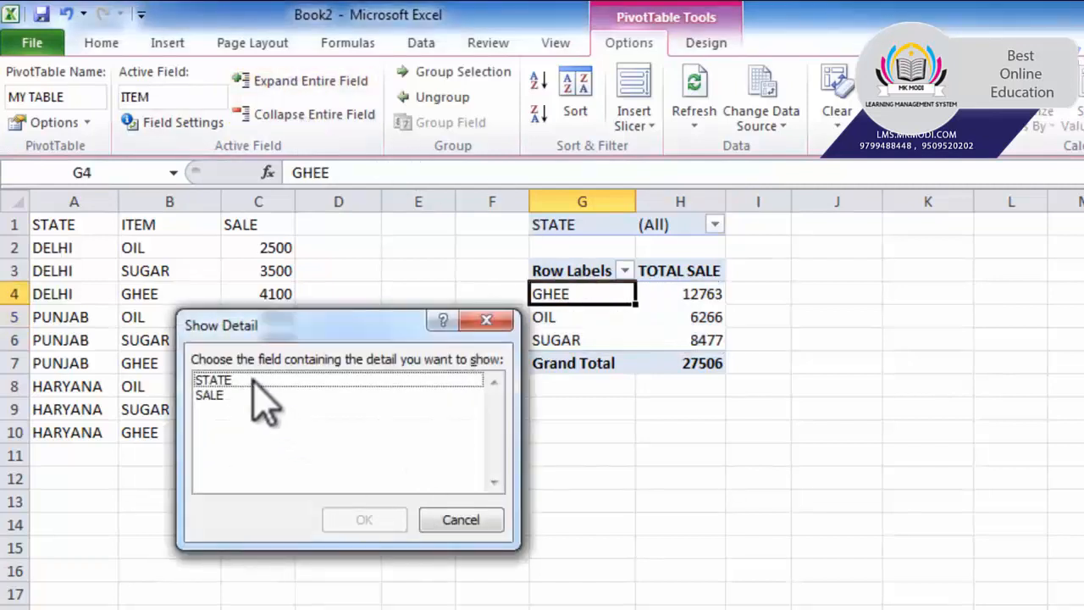
{"action": "left_click", "coordinate": [222, 380]}
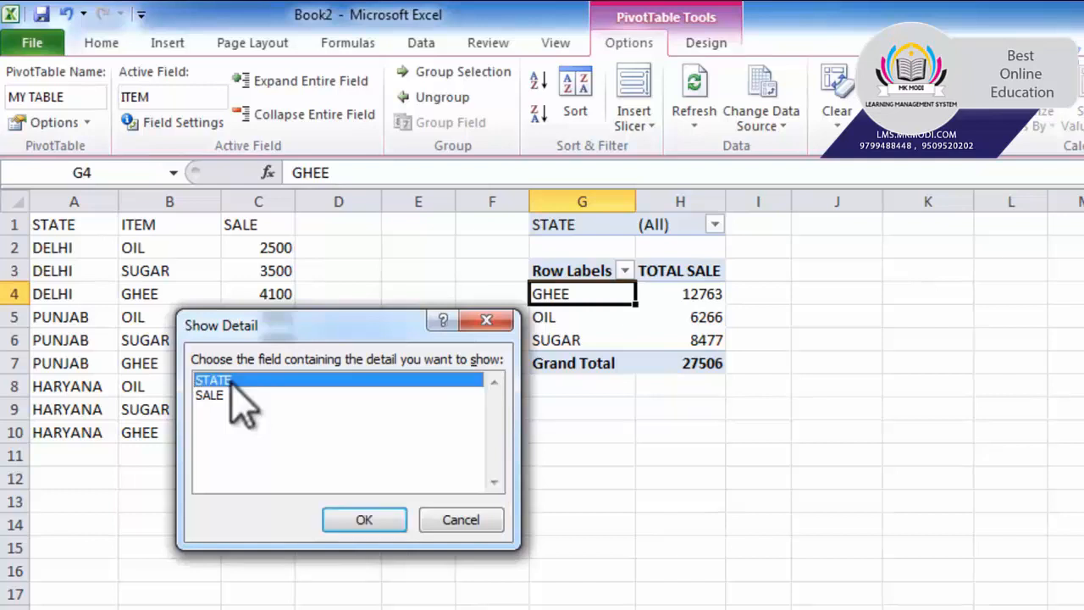
{"action": "left_click", "coordinate": [379, 510]}
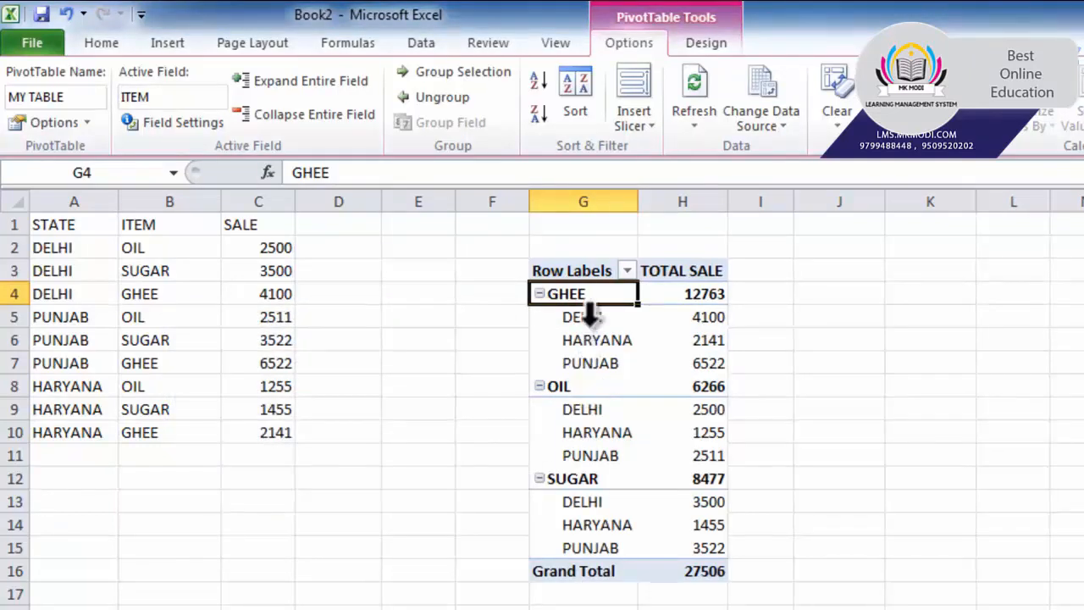
Select the state rows under GHEE, OIL and SUGAR, and collapse the entire ITEM field so only the item rows show
{"action": "left_click_drag", "start_coordinate": [587, 320], "coordinate": [707, 363]}
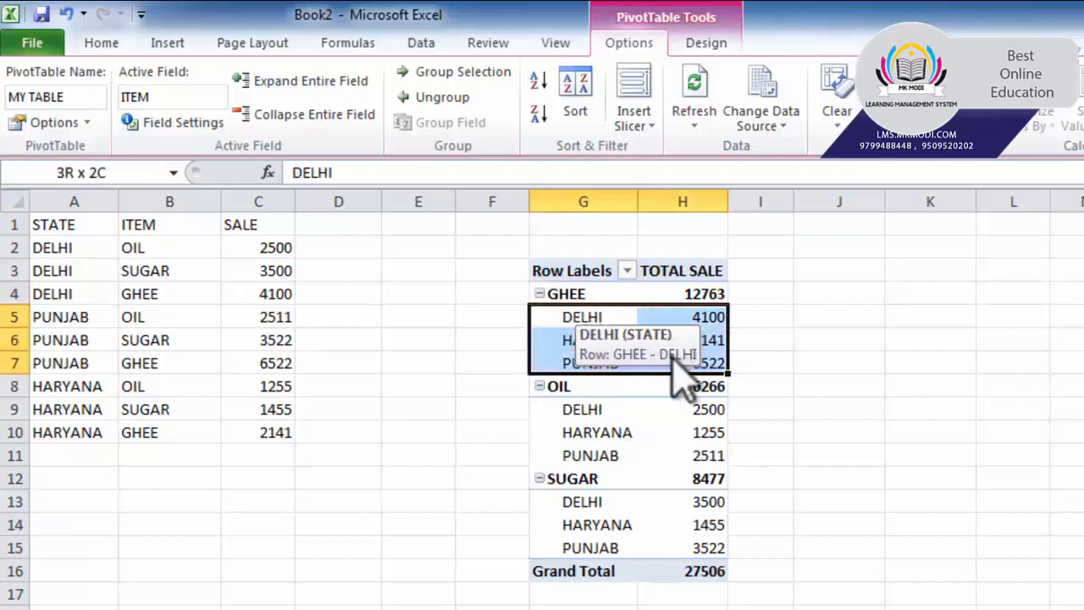
{"action": "left_click_drag", "start_coordinate": [584, 411], "coordinate": [690, 457]}
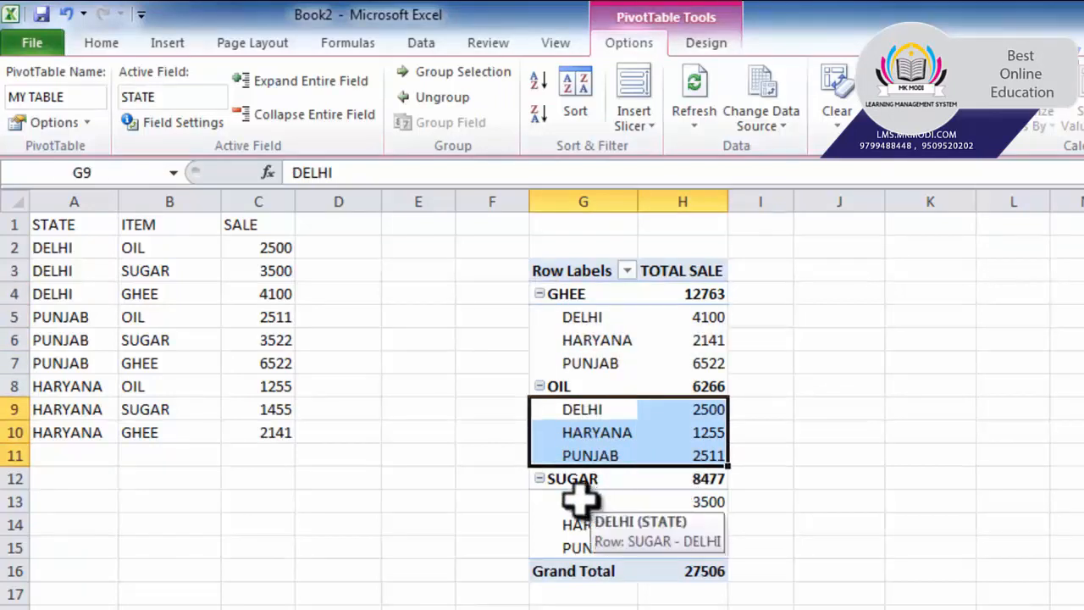
{"action": "left_click_drag", "start_coordinate": [578, 501], "coordinate": [665, 555]}
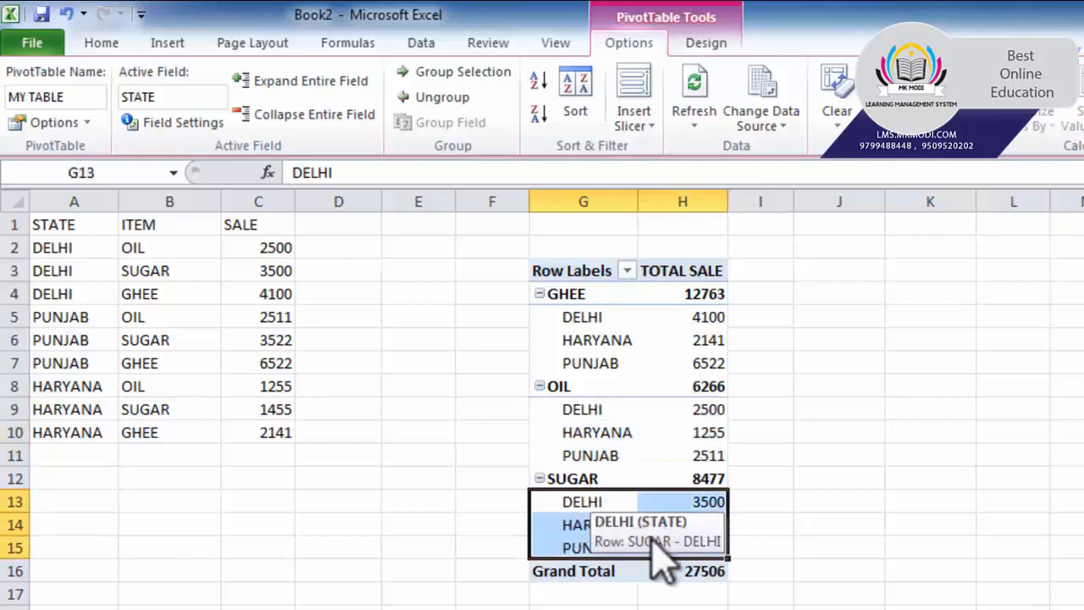
{"action": "left_click", "coordinate": [313, 115]}
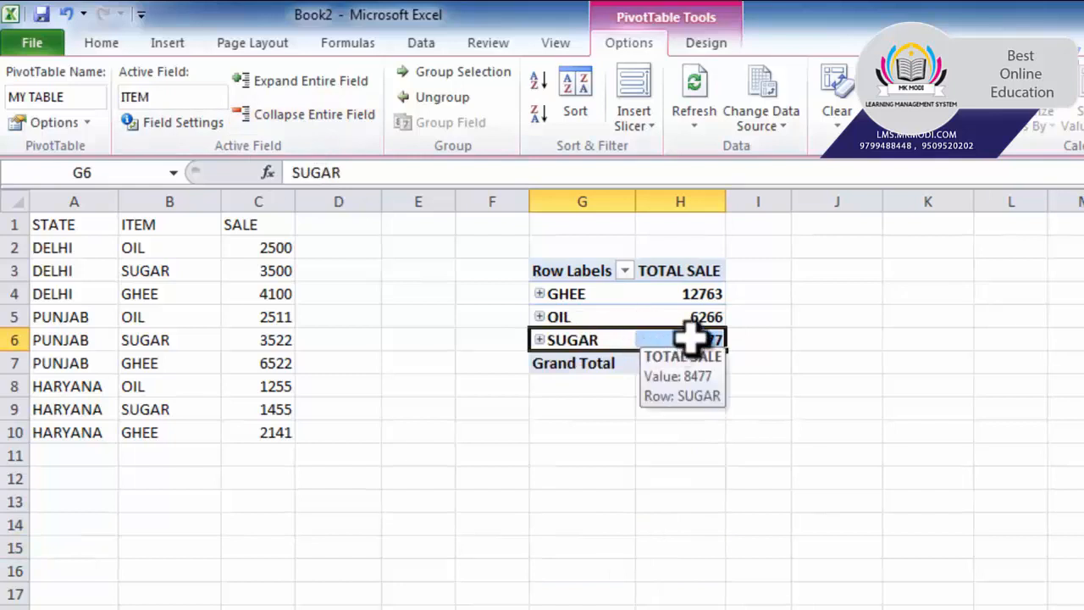
{"action": "key", "text": "ctrl+z"}
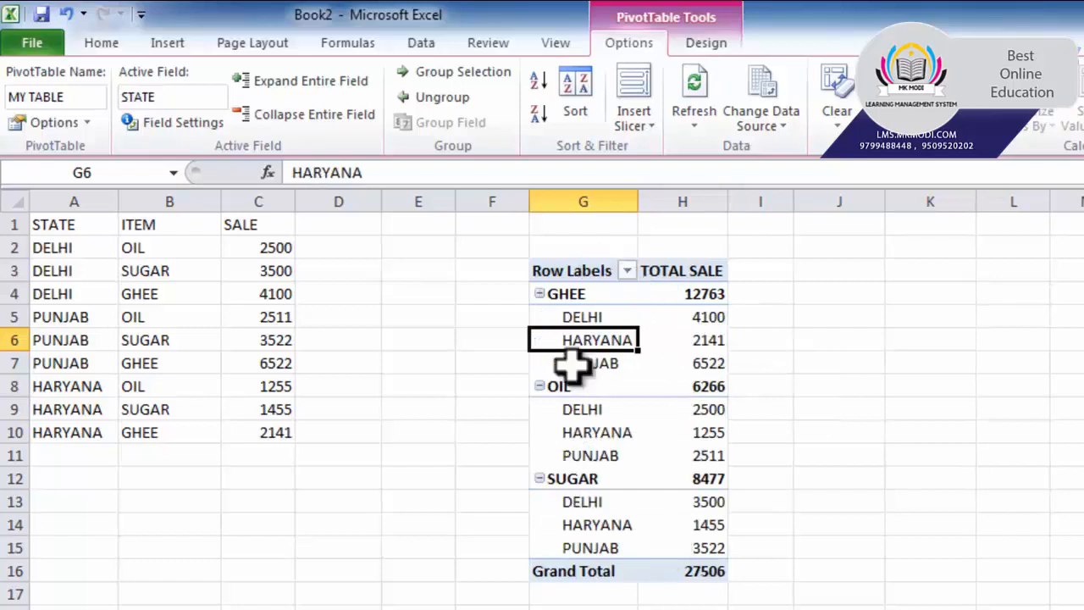
{"action": "left_click", "coordinate": [320, 144]}
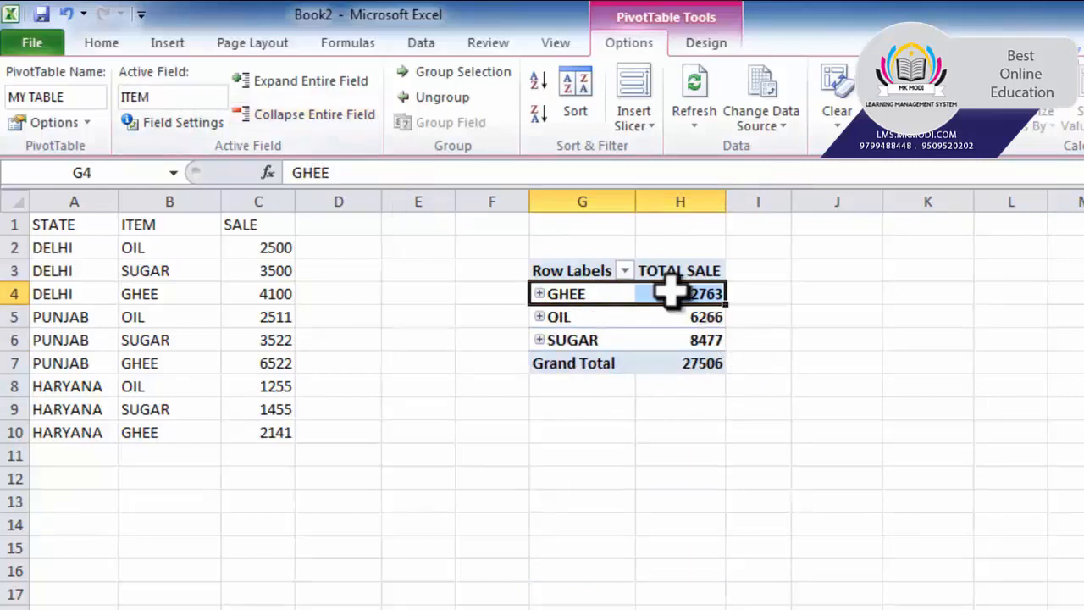
{"action": "mouse_move", "coordinate": [688, 319]}
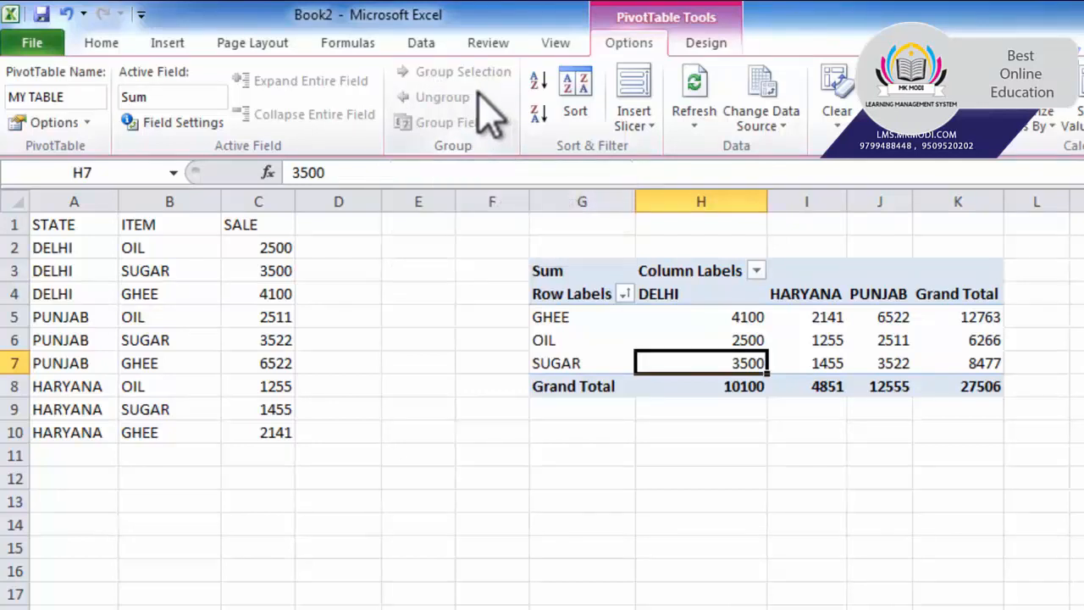
Group the GHEE and OIL rows of the PivotTable into one group and select GHEE inside it
{"action": "left_click", "coordinate": [546, 317]}
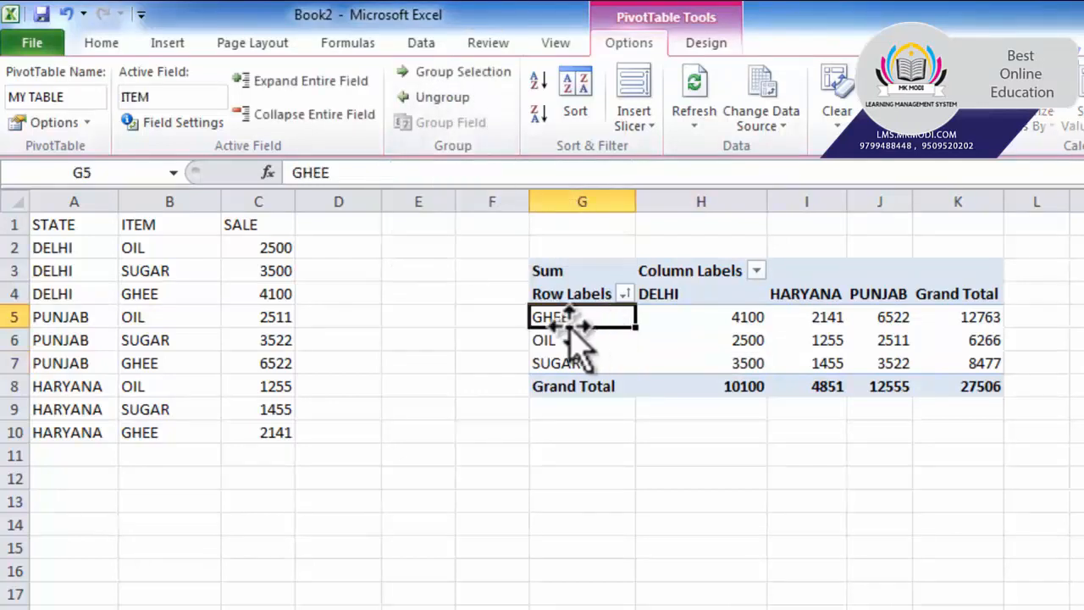
{"action": "left_click_drag", "start_coordinate": [566, 318], "coordinate": [961, 339]}
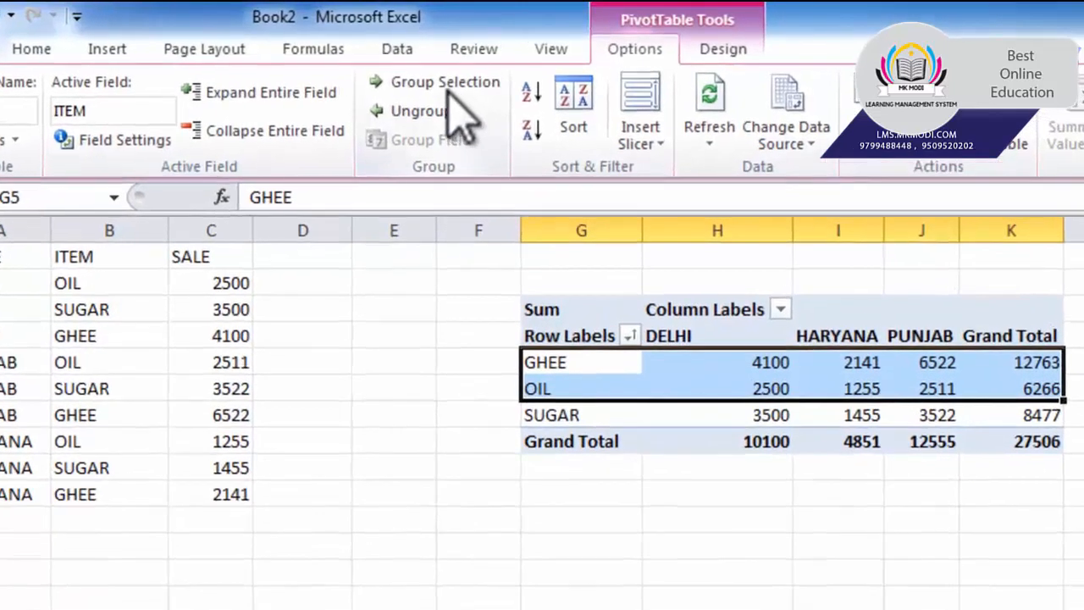
{"action": "left_click", "coordinate": [462, 75]}
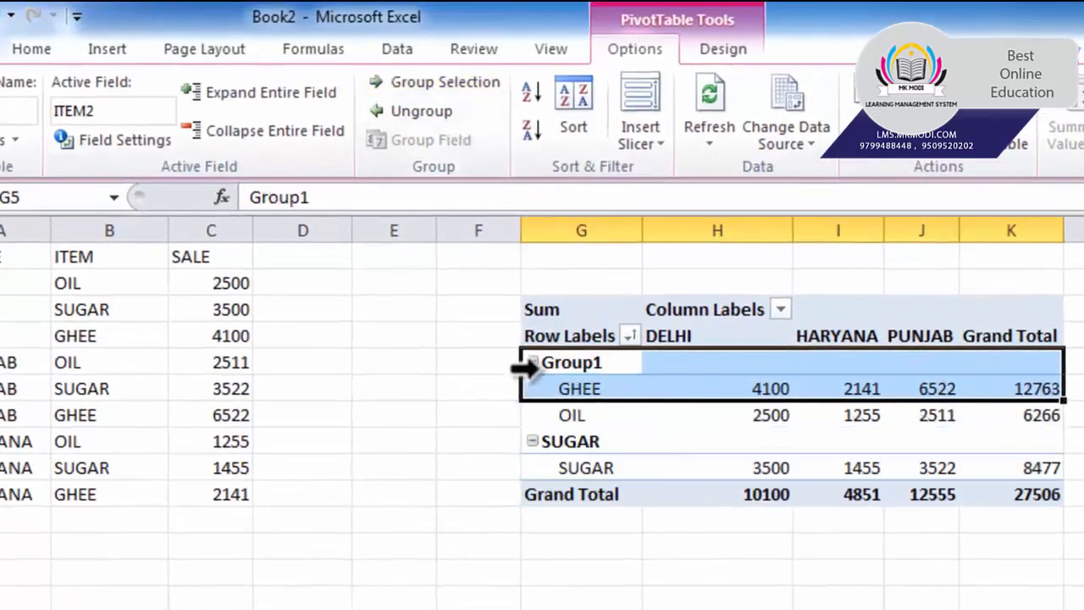
{"action": "left_click", "coordinate": [617, 397]}
{"action": "mouse_move", "coordinate": [618, 399]}
{"action": "left_mouse_down"}
{"action": "mouse_move", "coordinate": [585, 404]}
{"action": "mouse_move", "coordinate": [579, 422]}
{"action": "mouse_move", "coordinate": [624, 404]}
{"action": "mouse_move", "coordinate": [610, 381]}
{"action": "left_mouse_up"}
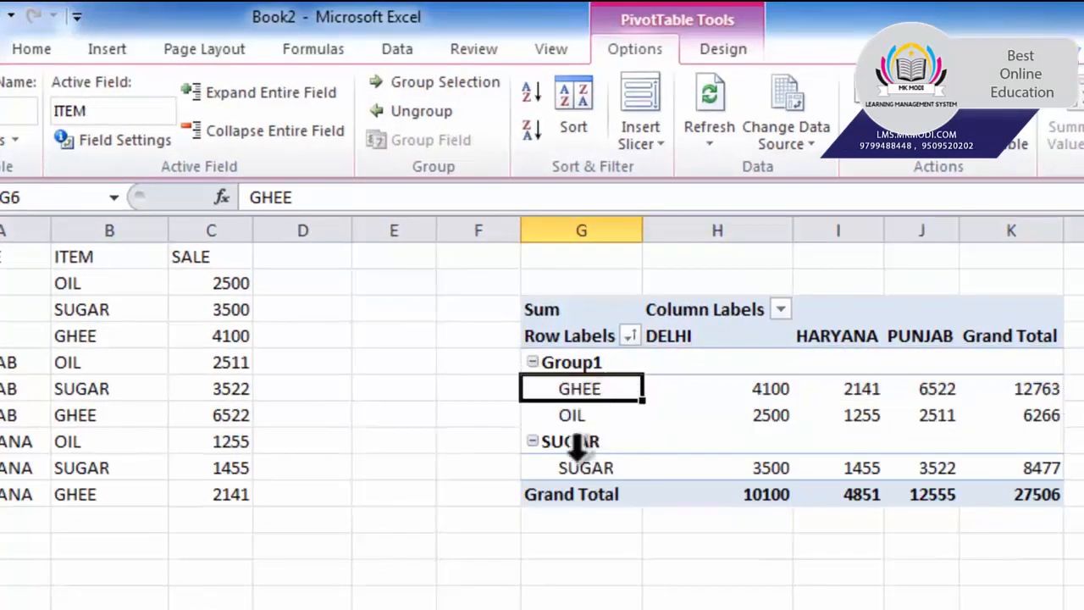
Collapse and re-expand the Group1 and SUGAR groups, and ungroup the GHEE and OIL rows
{"action": "left_click", "coordinate": [532, 362]}
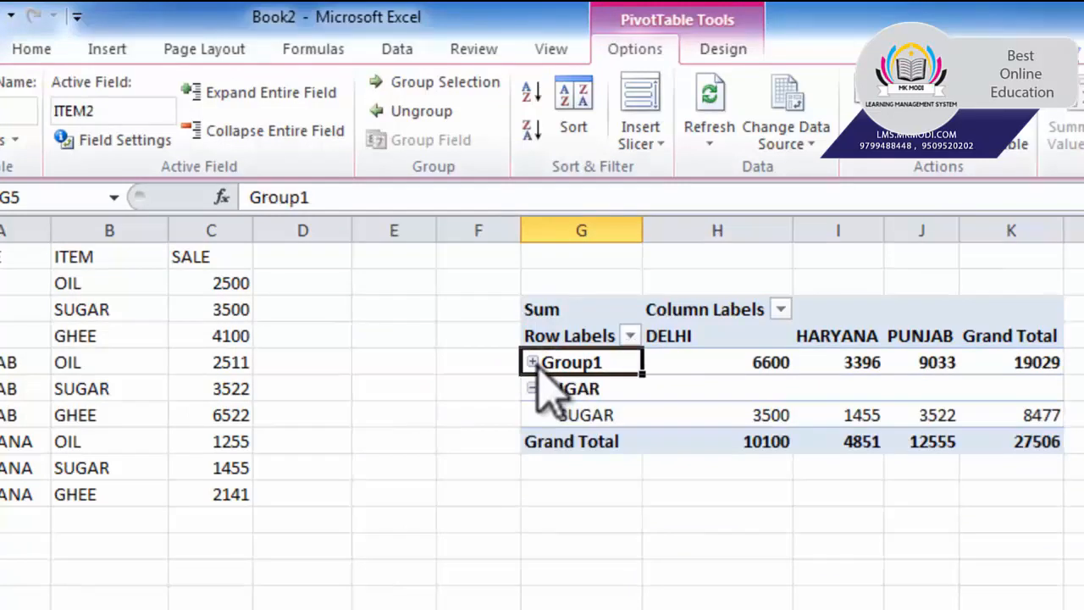
{"action": "left_click_drag", "start_coordinate": [724, 364], "coordinate": [1003, 368]}
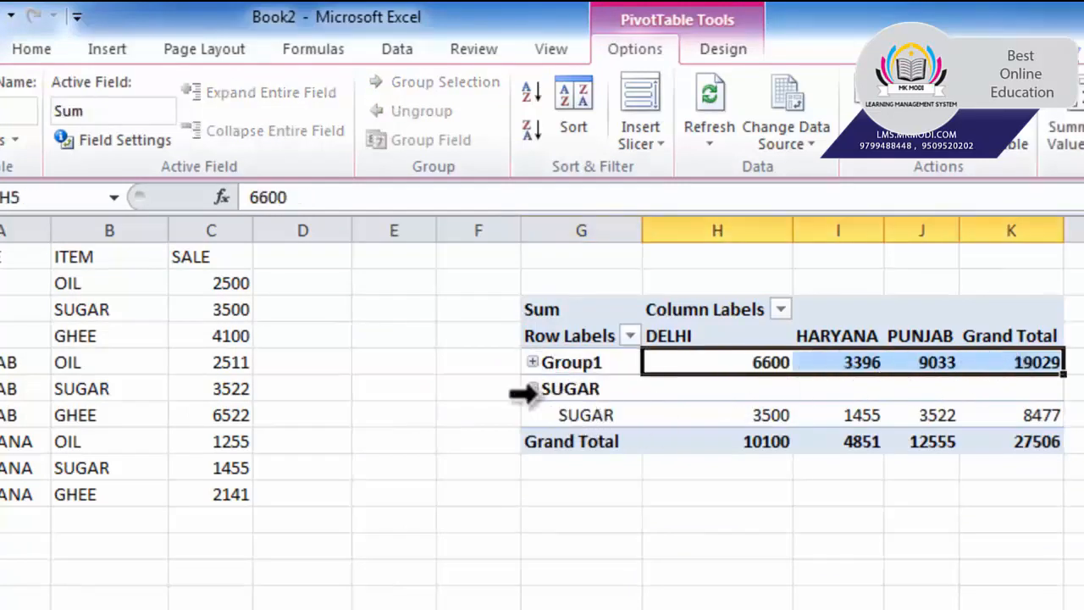
{"action": "left_click", "coordinate": [531, 390]}
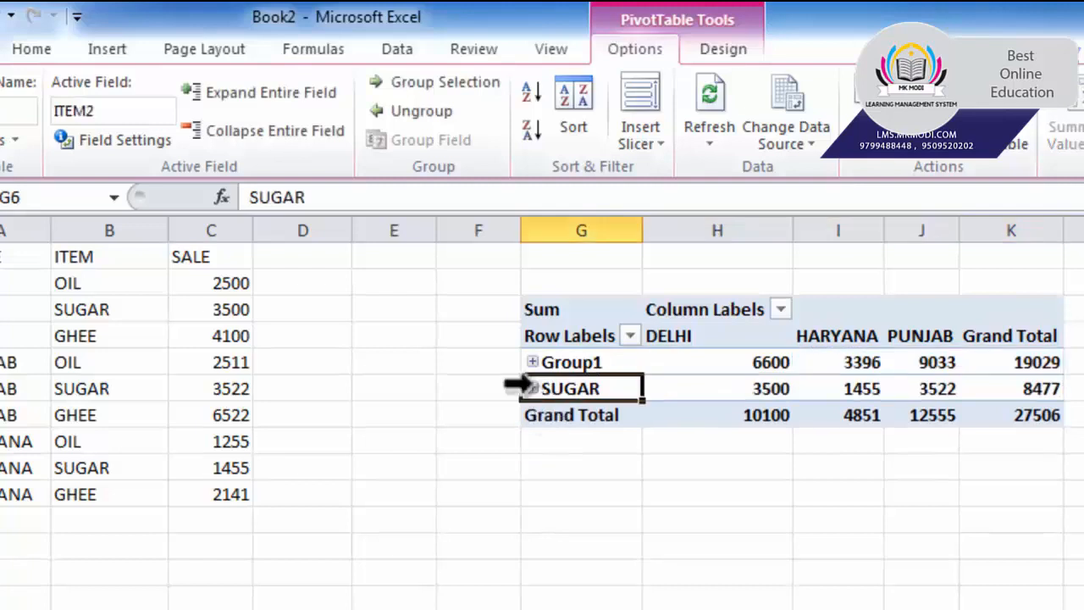
{"action": "left_click", "coordinate": [532, 387]}
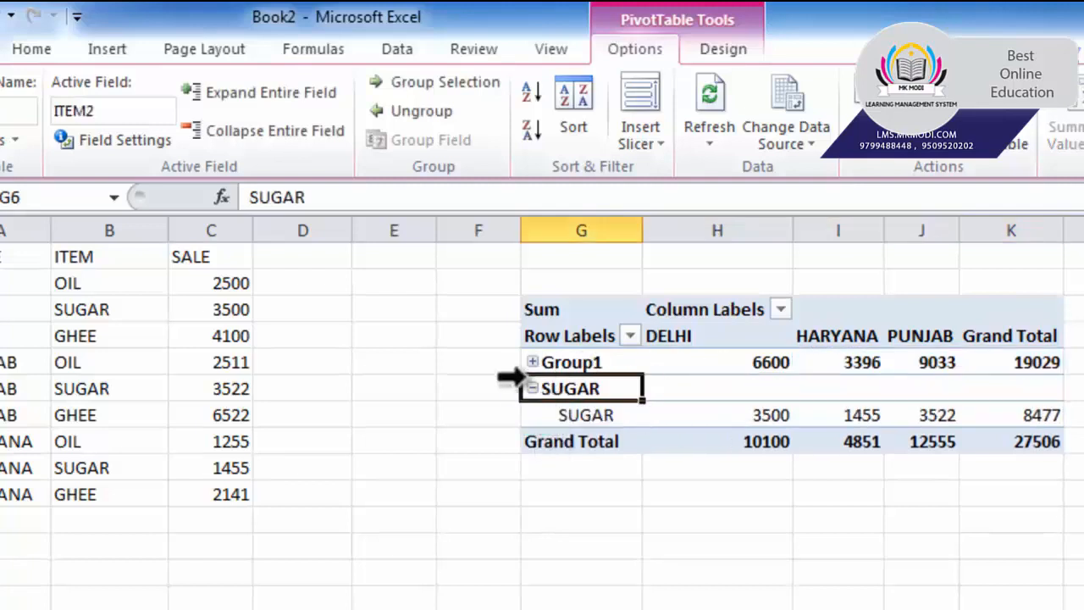
{"action": "left_click", "coordinate": [530, 362]}
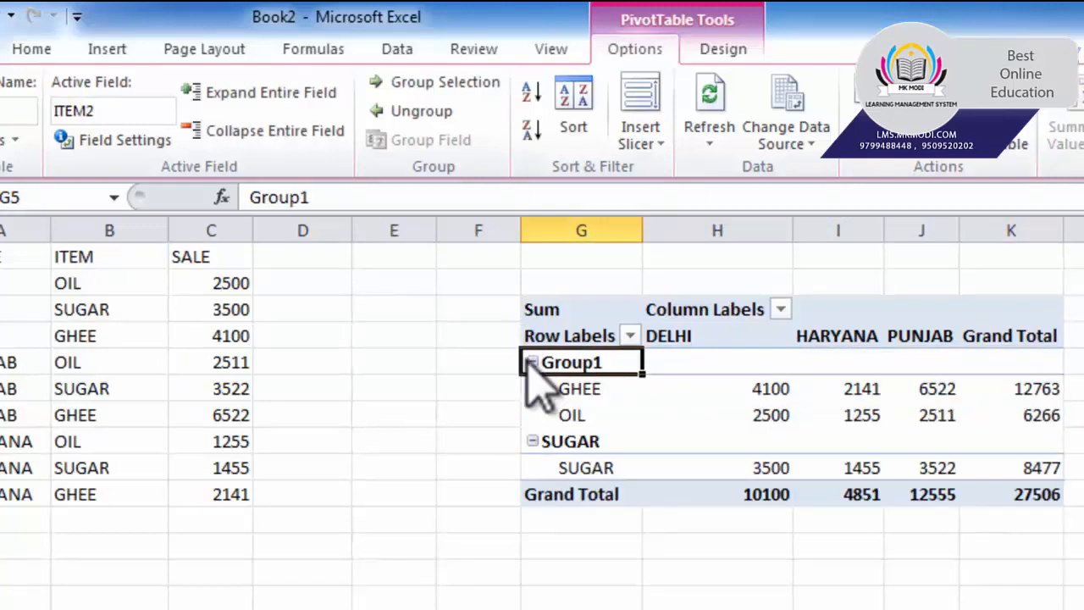
{"action": "left_click", "coordinate": [427, 115]}
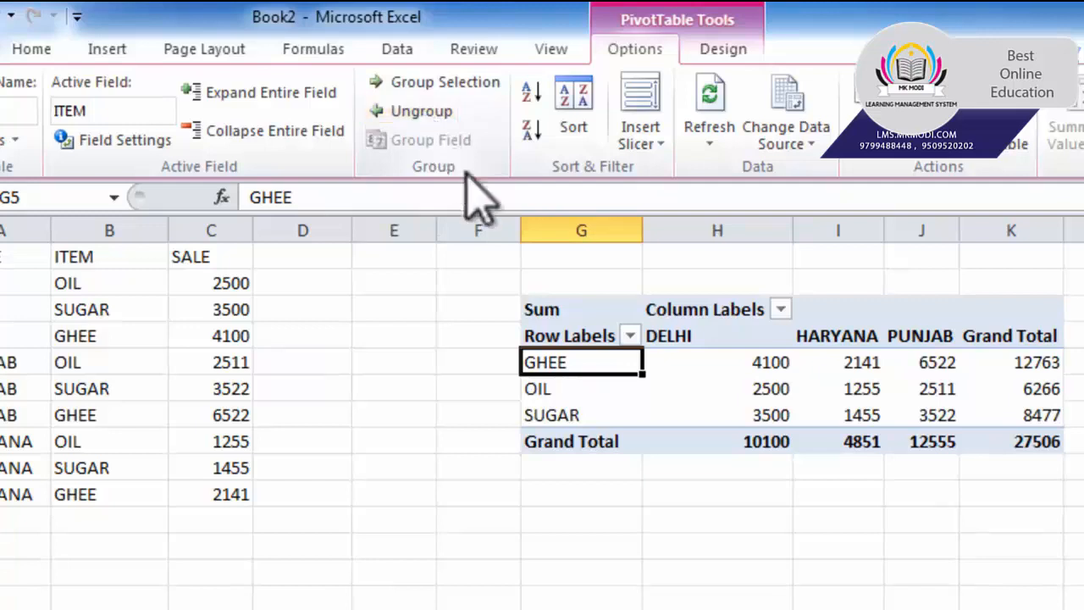
Select the PivotTable rows, try both sort orders on the ITEM row labels, and leave them sorted Z to A
{"action": "left_click_drag", "start_coordinate": [570, 362], "coordinate": [1007, 431]}
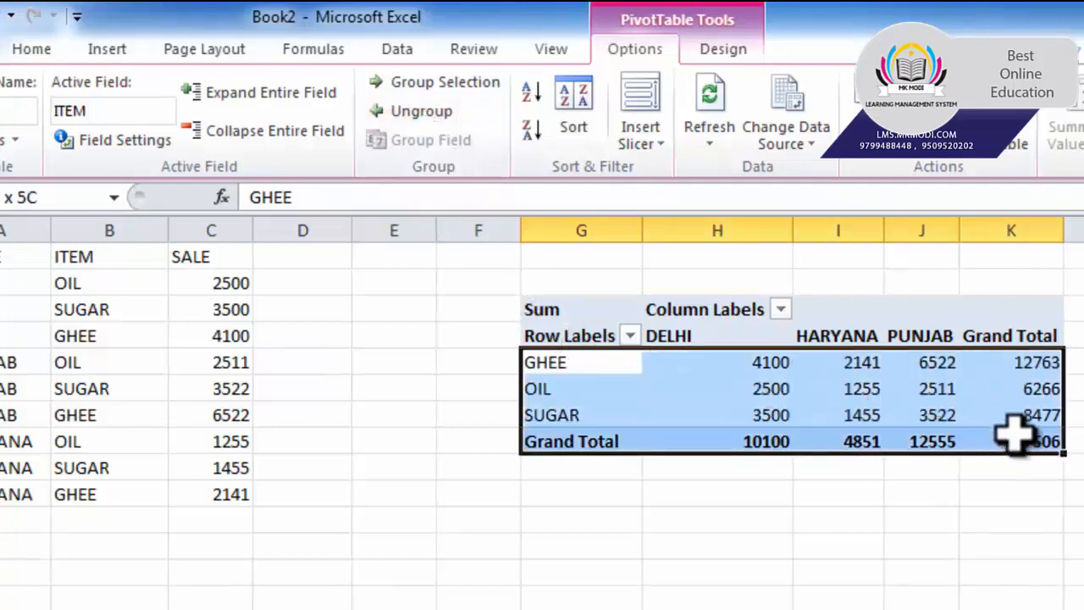
{"action": "left_click", "coordinate": [530, 90]}
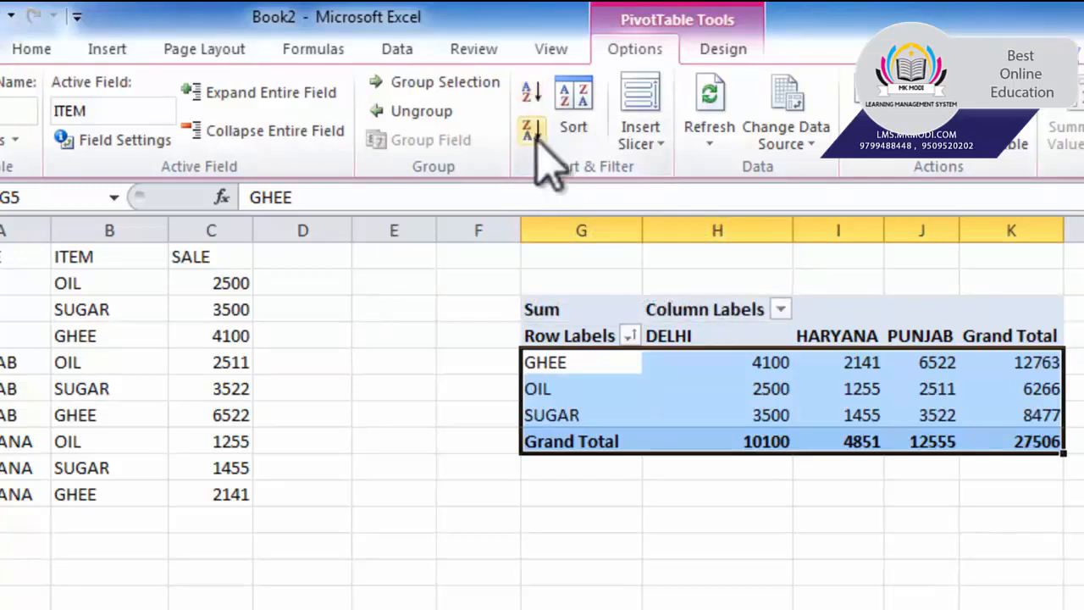
{"action": "left_click", "coordinate": [532, 134]}
{"action": "left_click", "coordinate": [530, 91]}
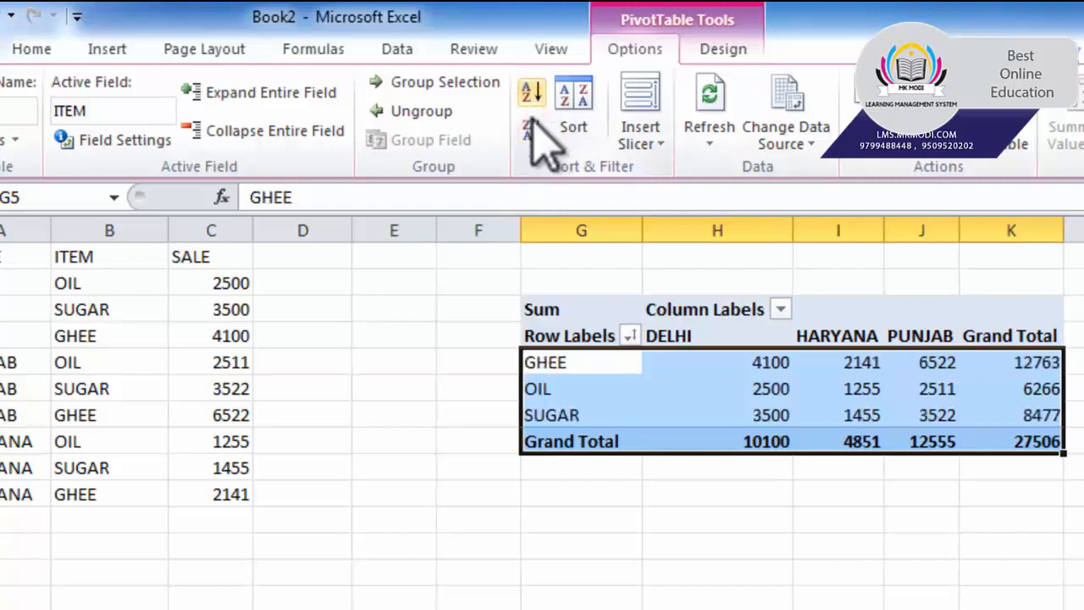
{"action": "left_click", "coordinate": [532, 133]}
{"action": "left_click", "coordinate": [531, 95]}
{"action": "left_click", "coordinate": [531, 134]}
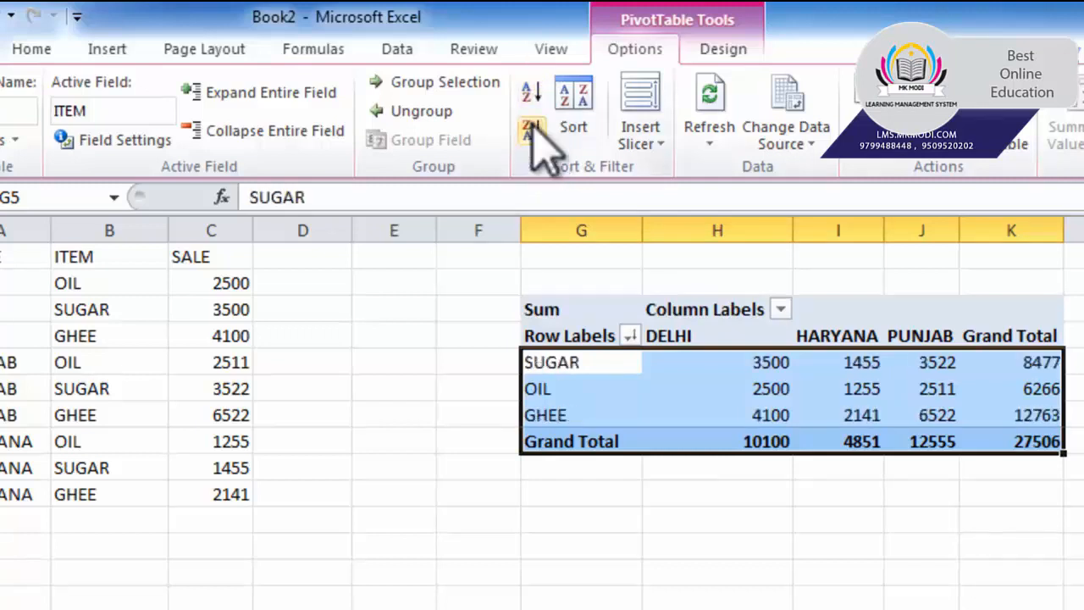
{"action": "left_click", "coordinate": [584, 415]}
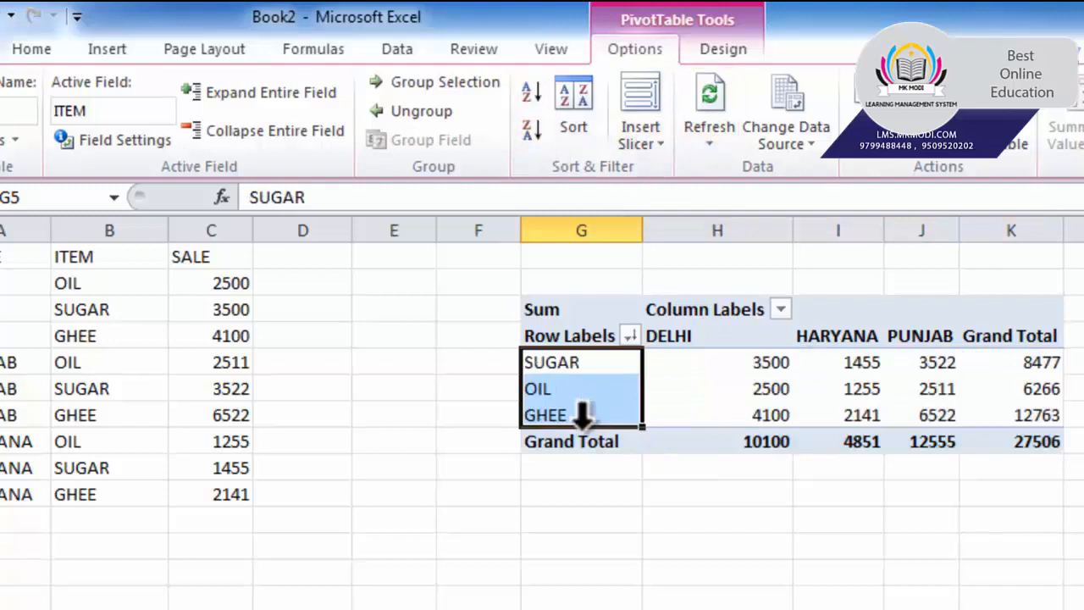
{"action": "left_click", "coordinate": [701, 407]}
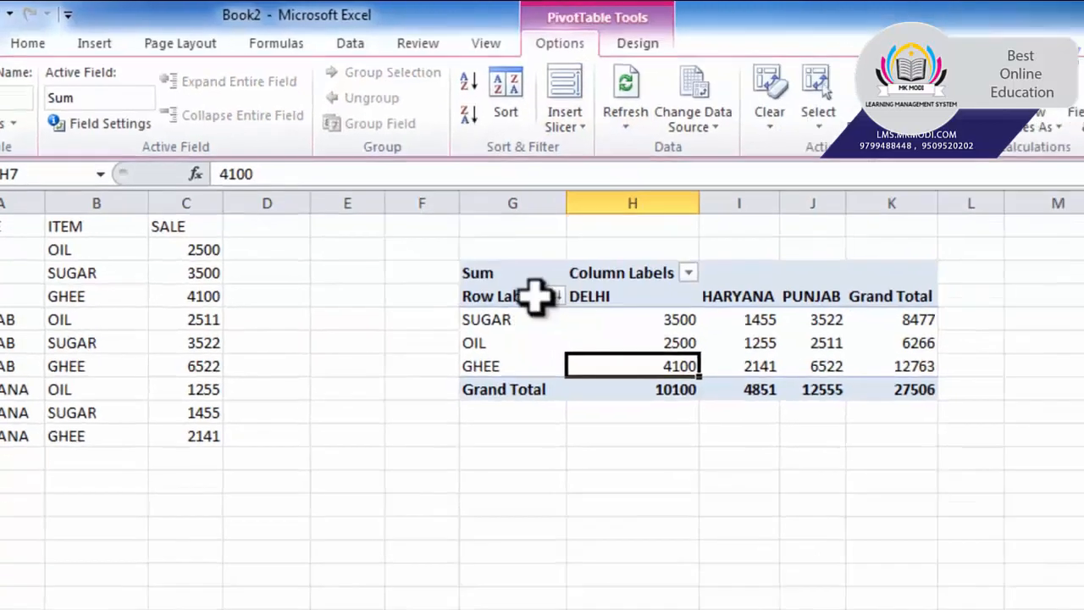
Select the OIL row label and narrow column H of the PivotTable
{"action": "left_click", "coordinate": [585, 335]}
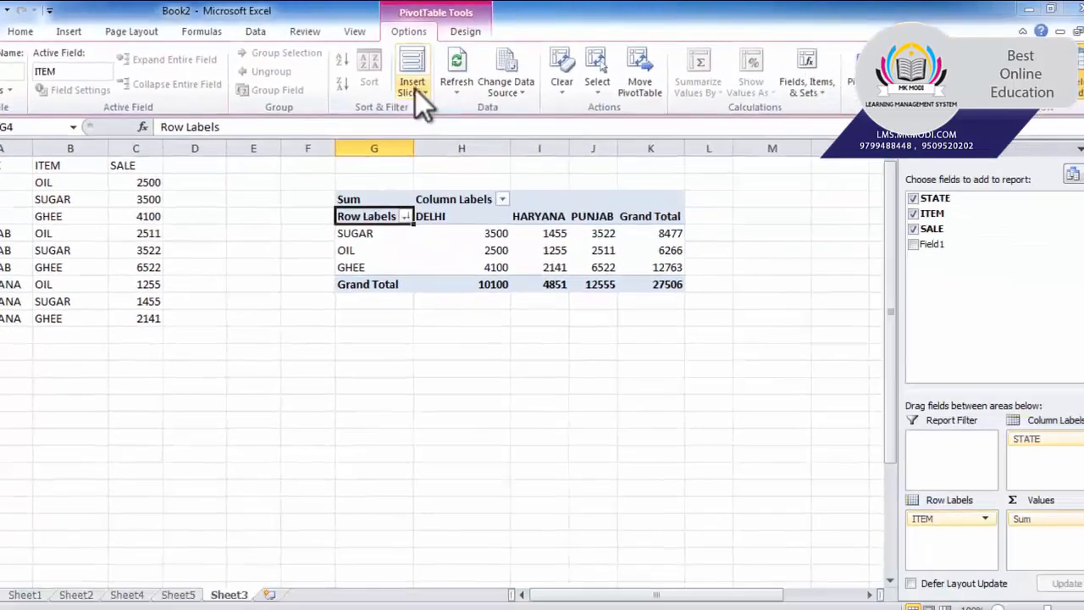
{"action": "left_click", "coordinate": [364, 244]}
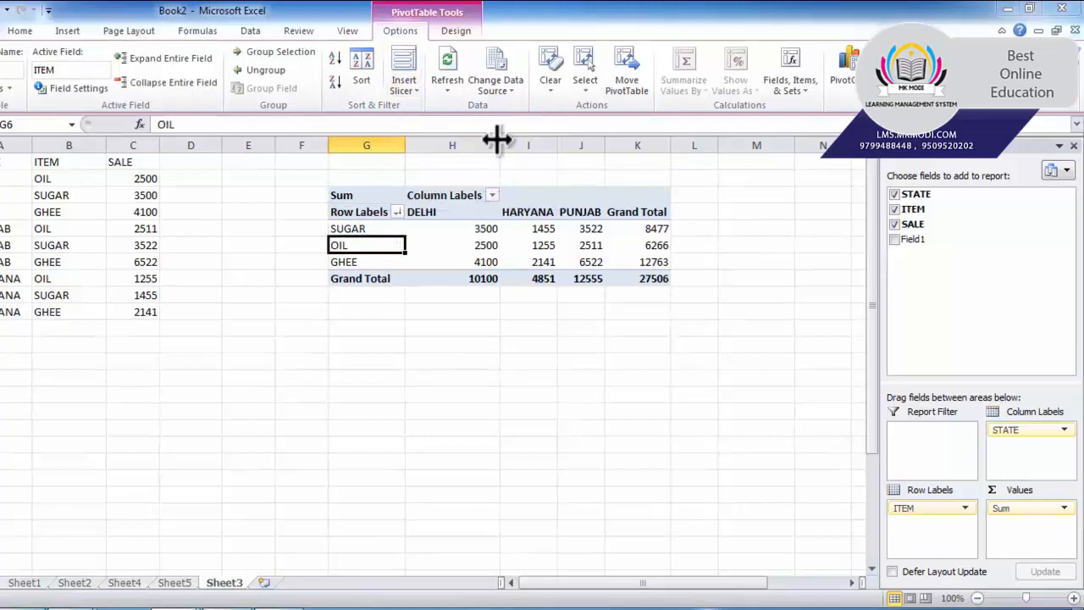
{"action": "left_click_drag", "start_coordinate": [499, 145], "coordinate": [468, 145]}
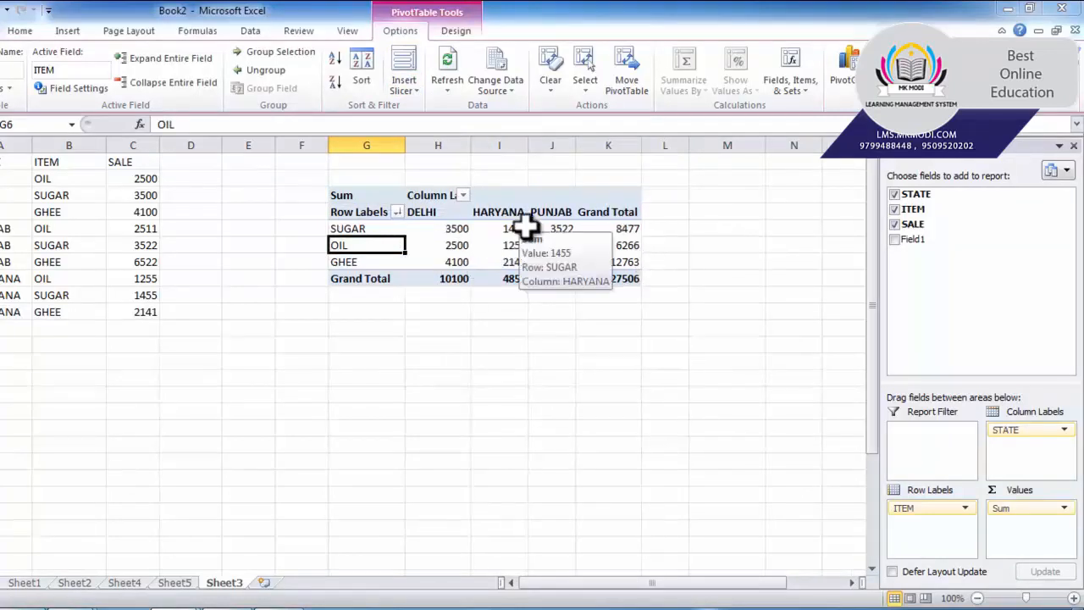
Insert a slicer for the STATE field and move it below the source data, beside the PivotTable
{"action": "left_click", "coordinate": [405, 86]}
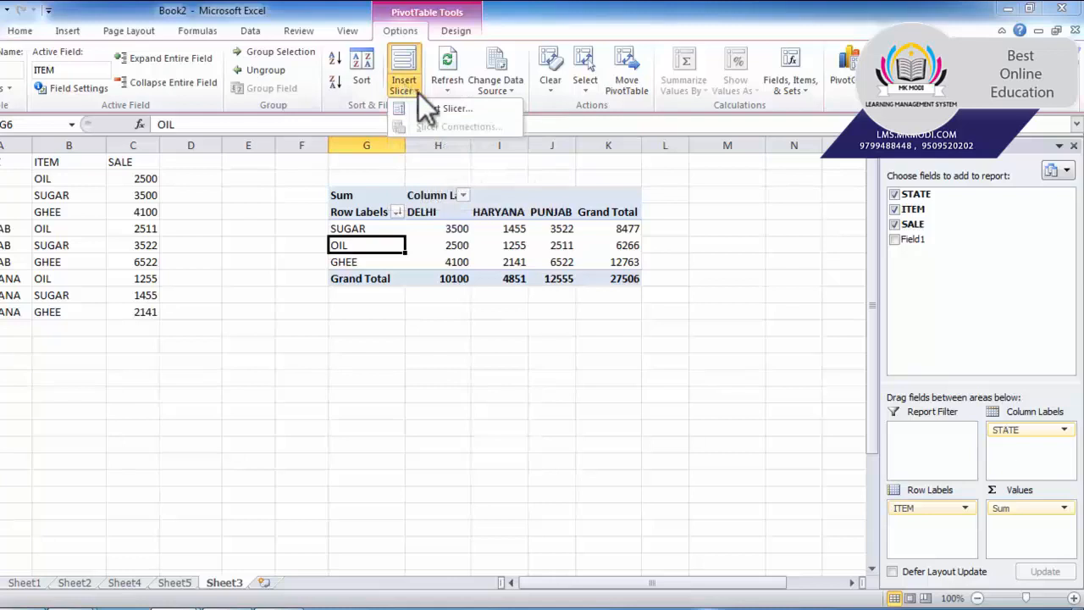
{"action": "left_click", "coordinate": [430, 109]}
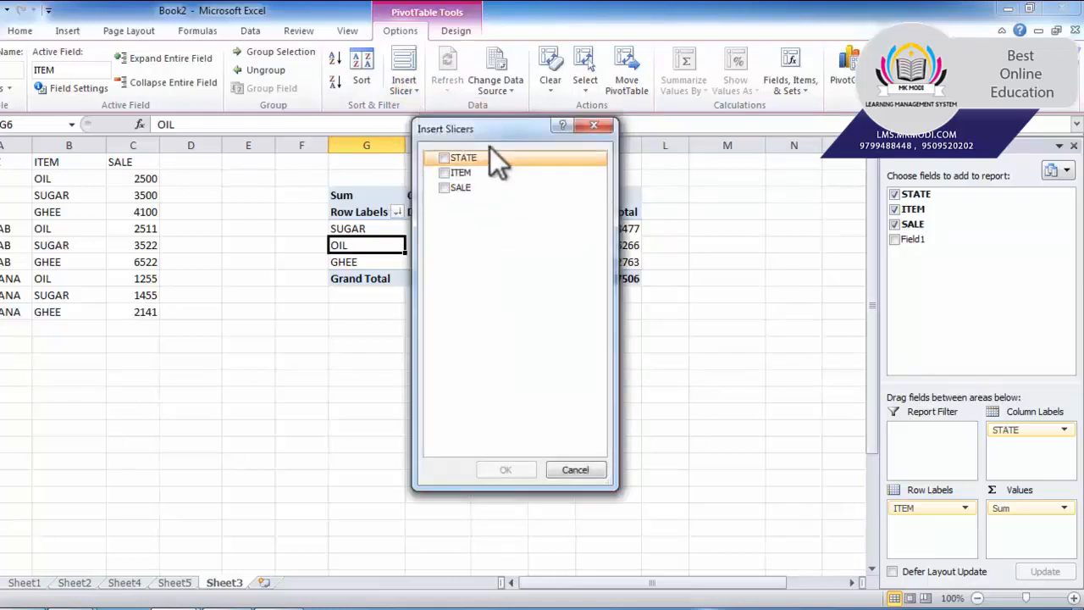
{"action": "left_click_drag", "start_coordinate": [522, 200], "coordinate": [561, 229]}
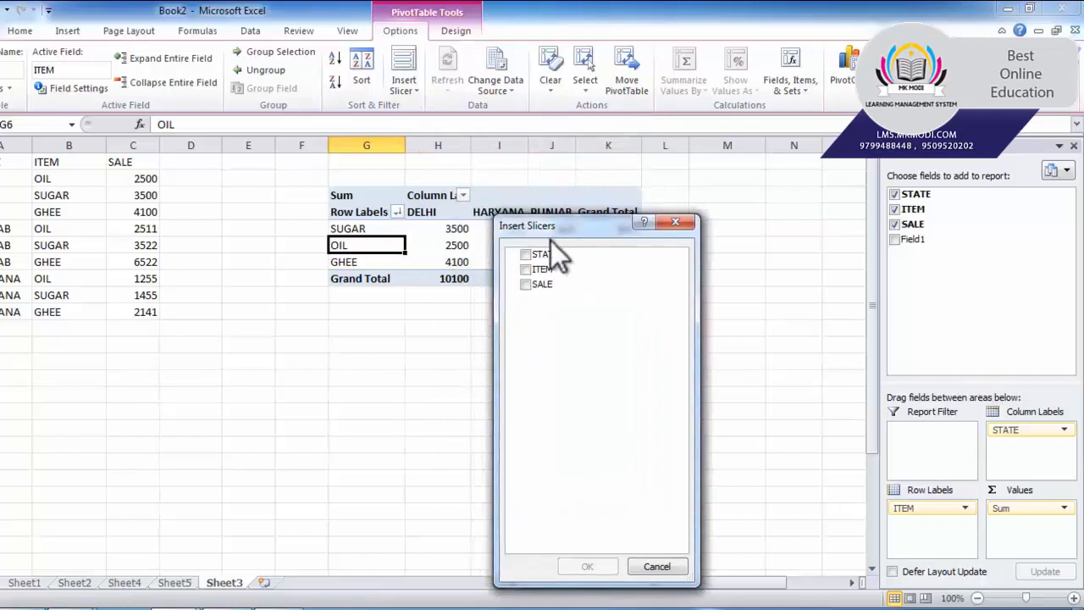
{"action": "left_click", "coordinate": [531, 256]}
{"action": "left_click", "coordinate": [599, 569]}
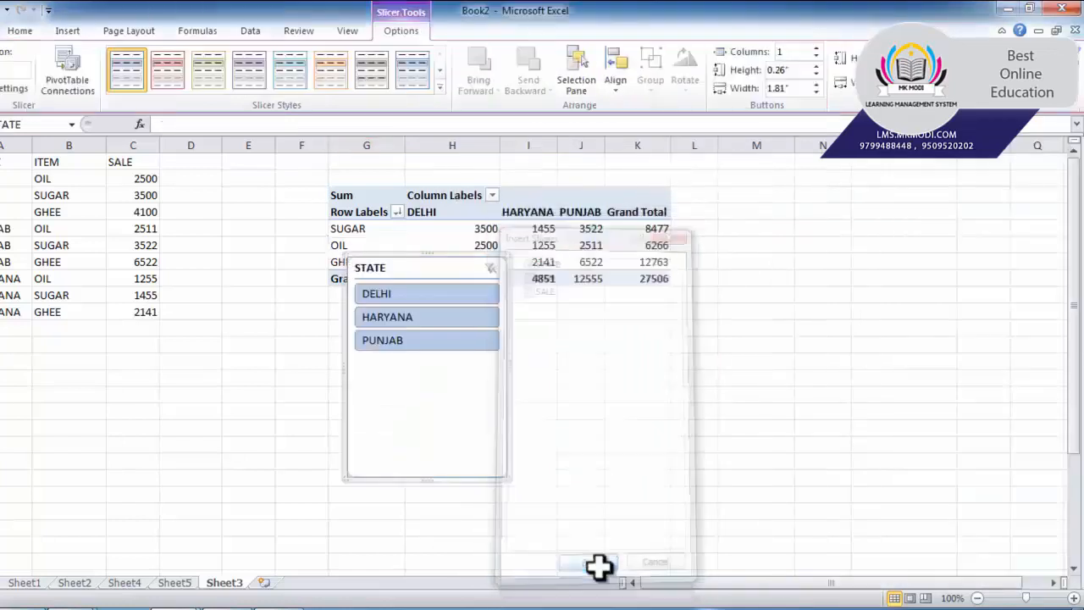
{"action": "left_click_drag", "start_coordinate": [424, 273], "coordinate": [227, 317]}
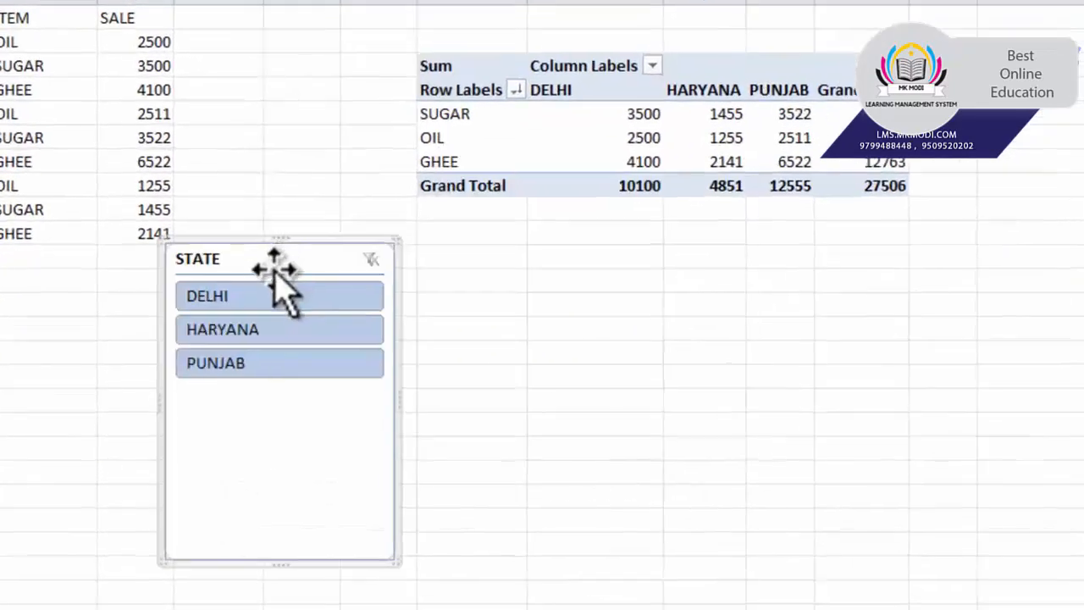
Filter the PivotTable with the STATE slicer by DELHI, HARYANA and PUNJAB in turn
{"action": "left_click", "coordinate": [235, 341]}
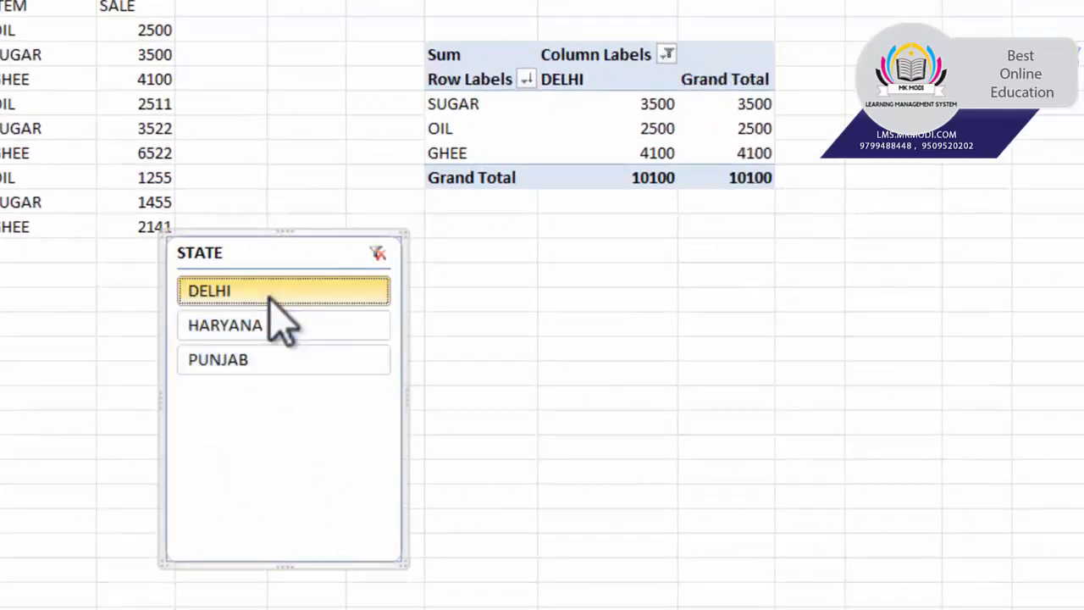
{"action": "left_click", "coordinate": [254, 322]}
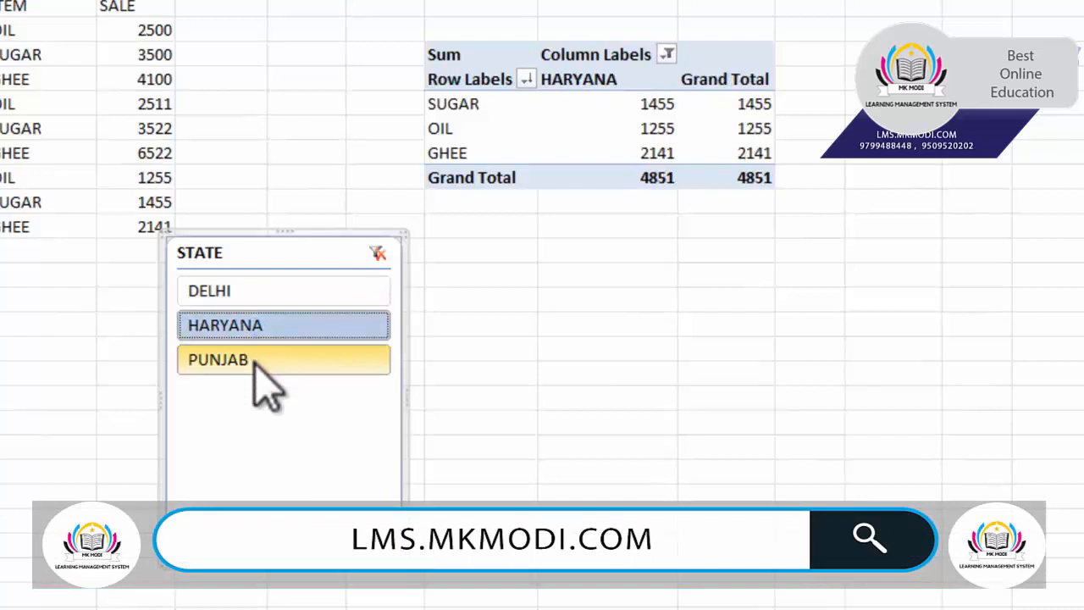
{"action": "left_click", "coordinate": [254, 363]}
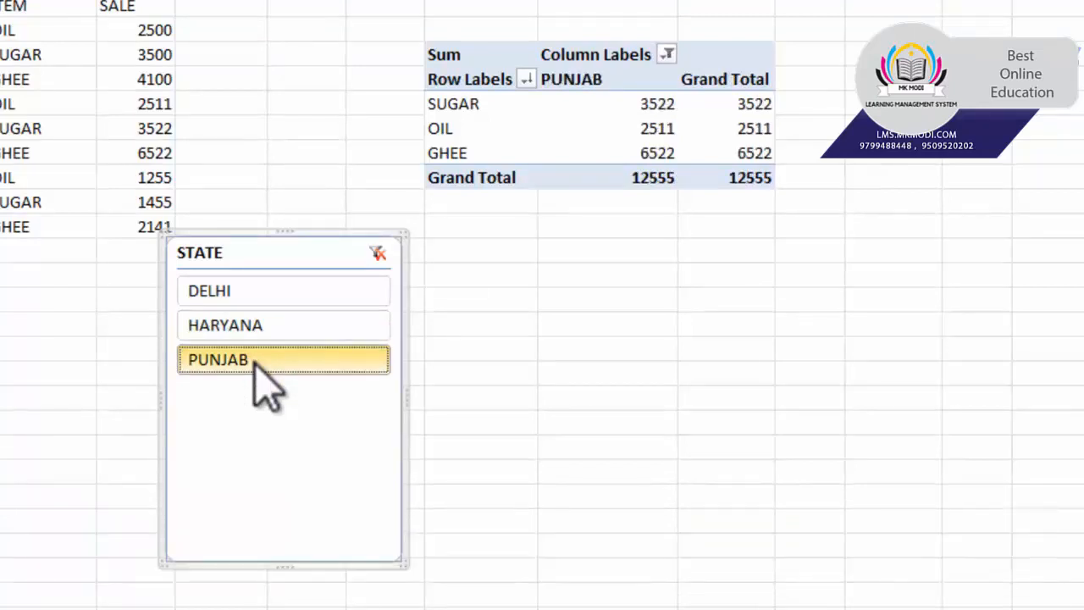